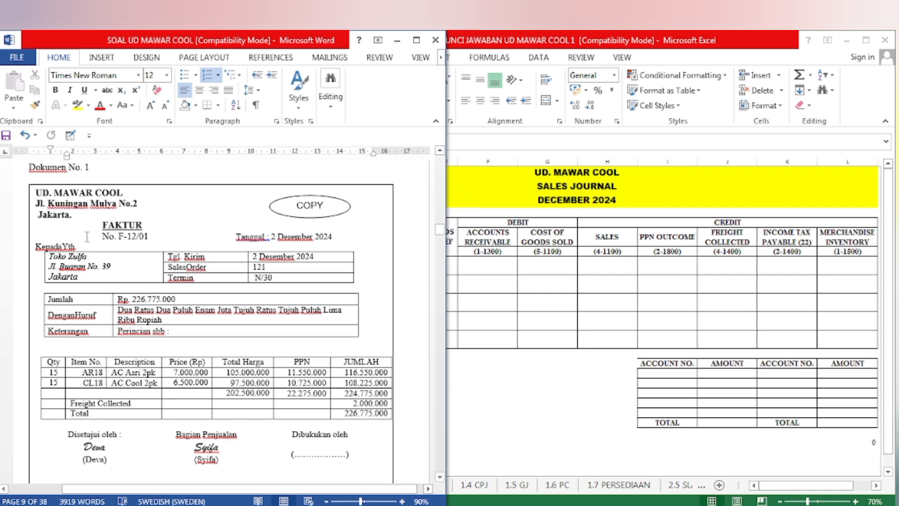
Highlight "Dokumen No. 1", the FAKTUR heading and the customer Toko Zulfa in yellow on the invoice
drag(30, 166, 82, 166)
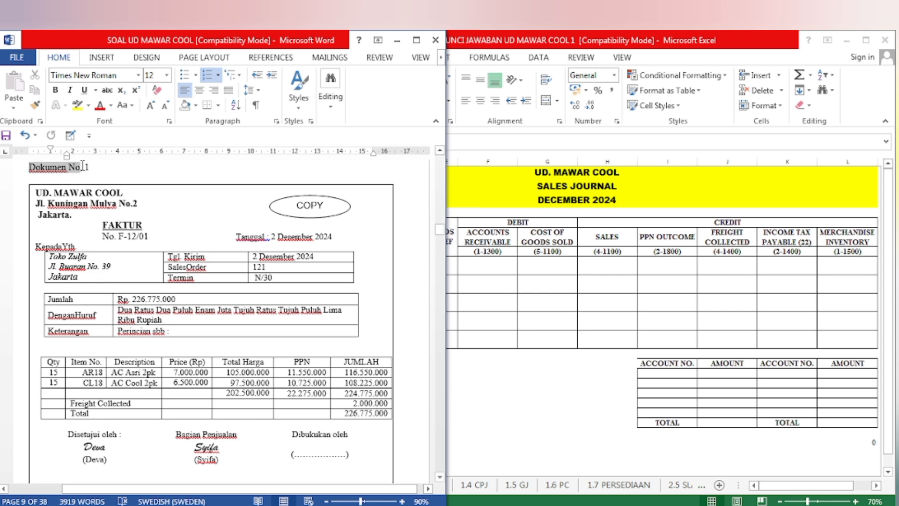
double_click(122, 224)
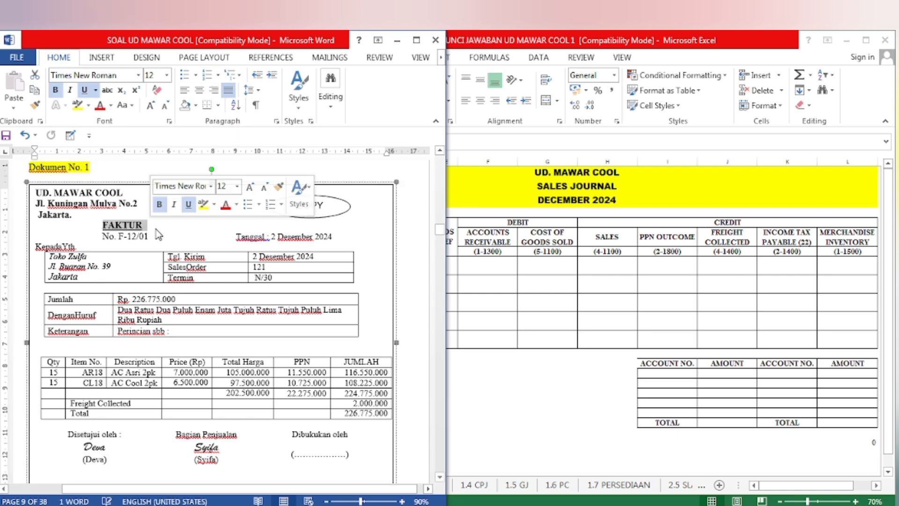
click(203, 204)
click(179, 238)
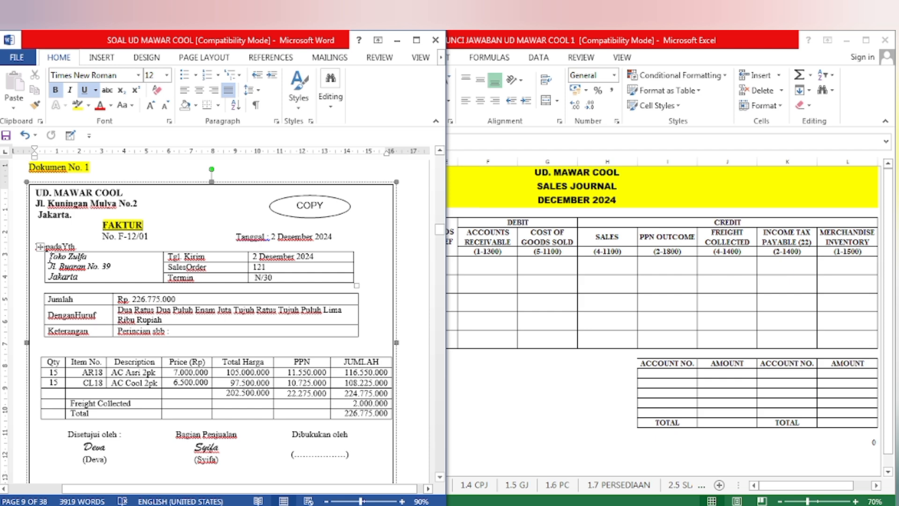
drag(49, 255, 93, 257)
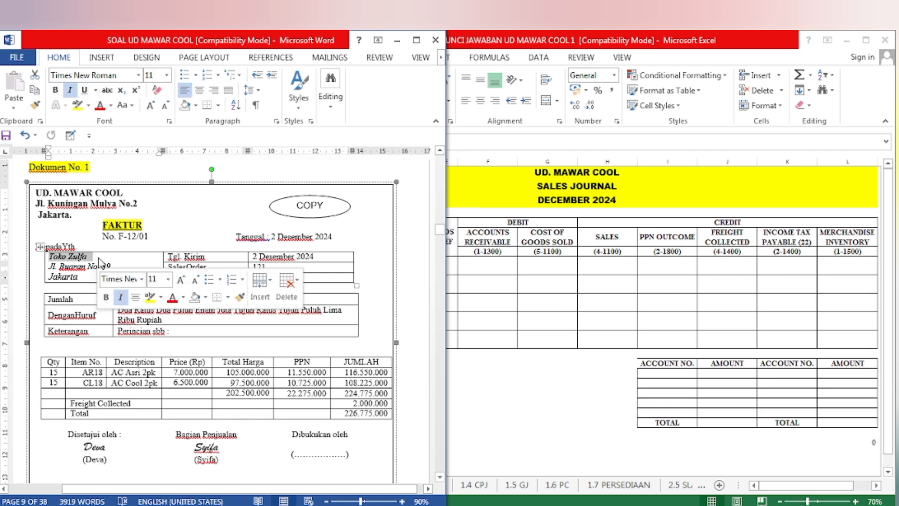
click(150, 297)
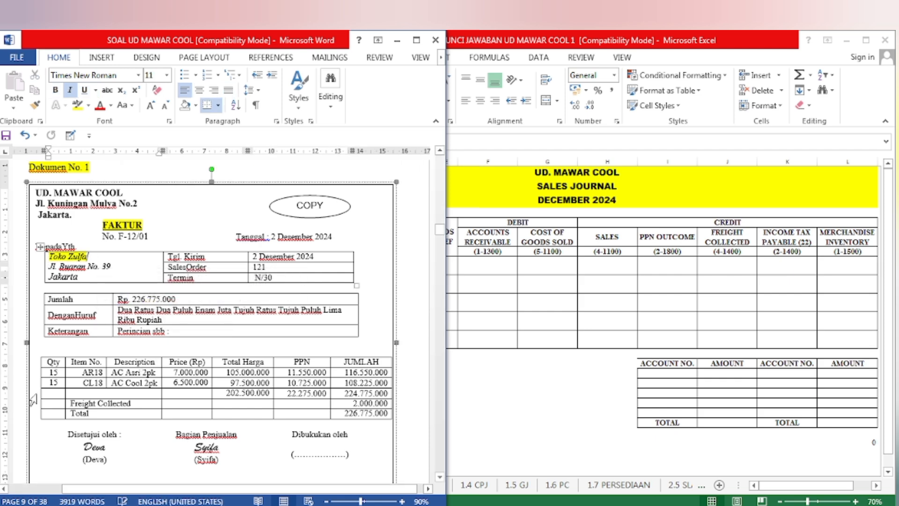
click(53, 382)
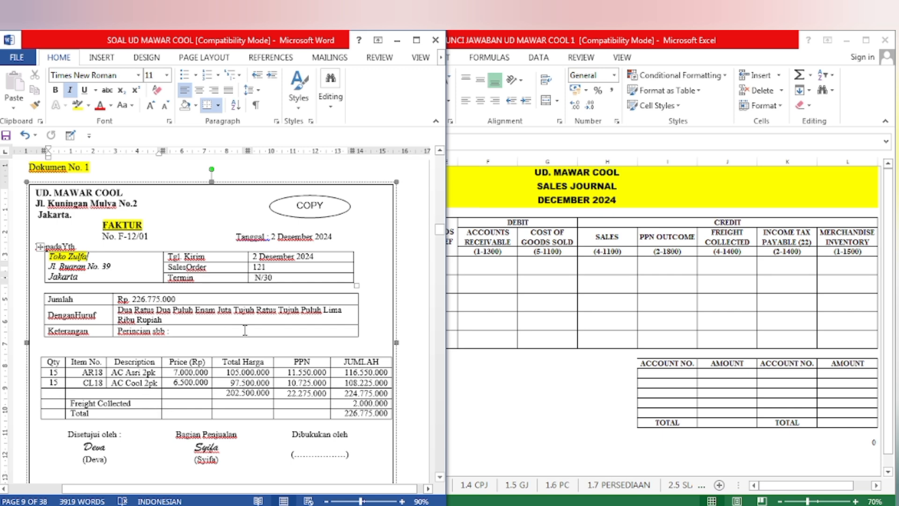
Switch to Excel and apply the black font colour to the December 2 entry in B8:D8 of the Sales Journal
click(485, 408)
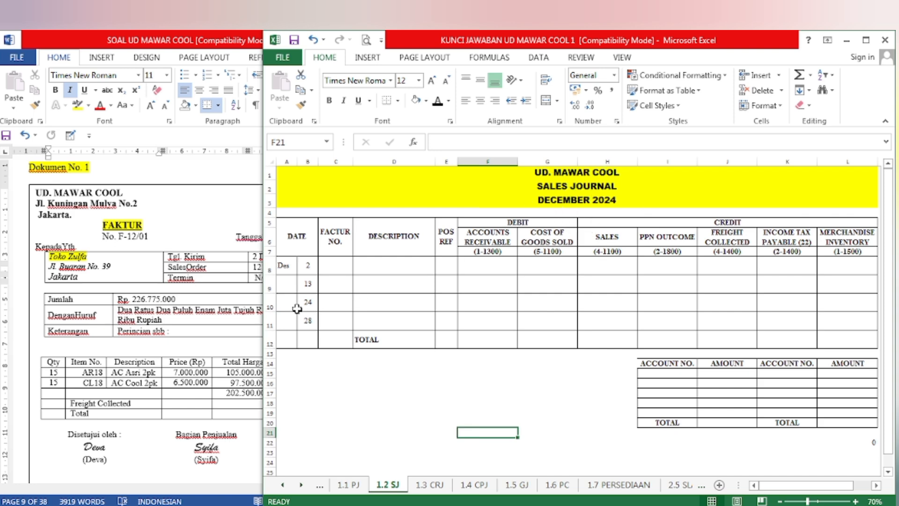
drag(307, 269, 394, 271)
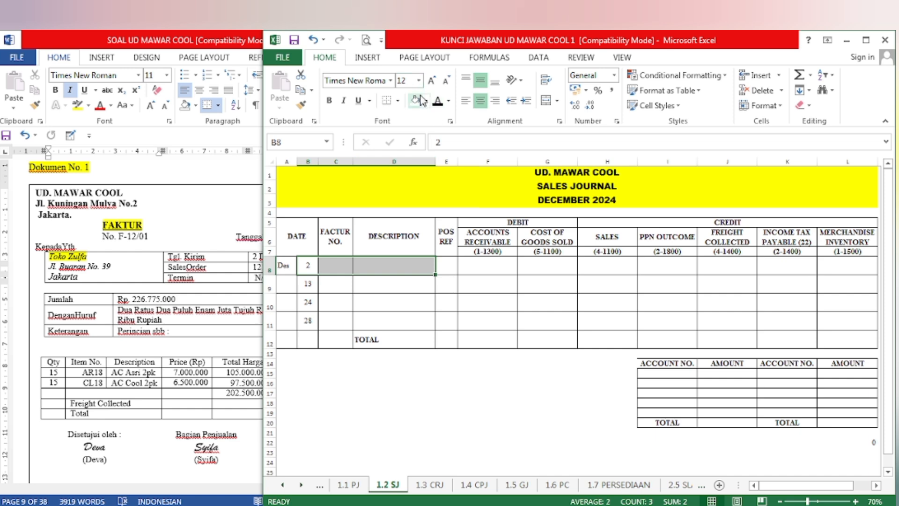
click(439, 102)
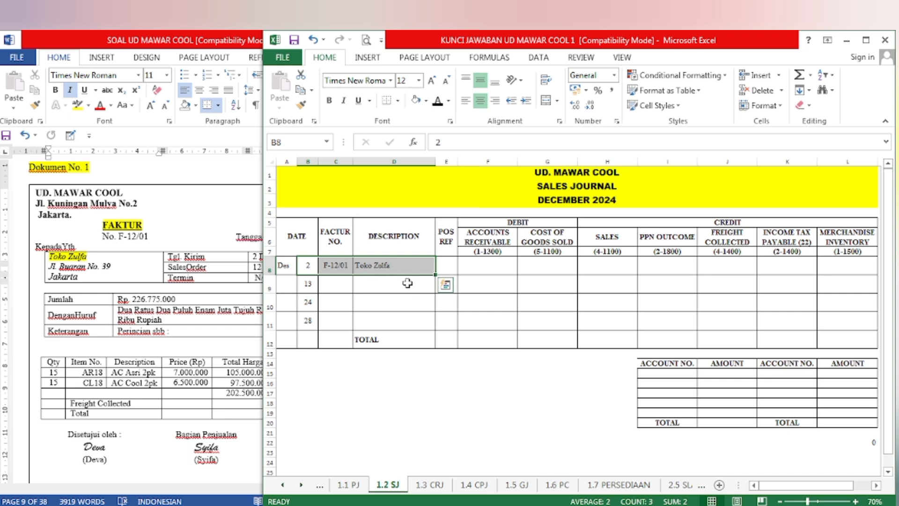
Highlight the invoice total 226.775.000 in yellow in Word and apply the black font colour to Accounts Receivable cell F8 in Excel
click(148, 338)
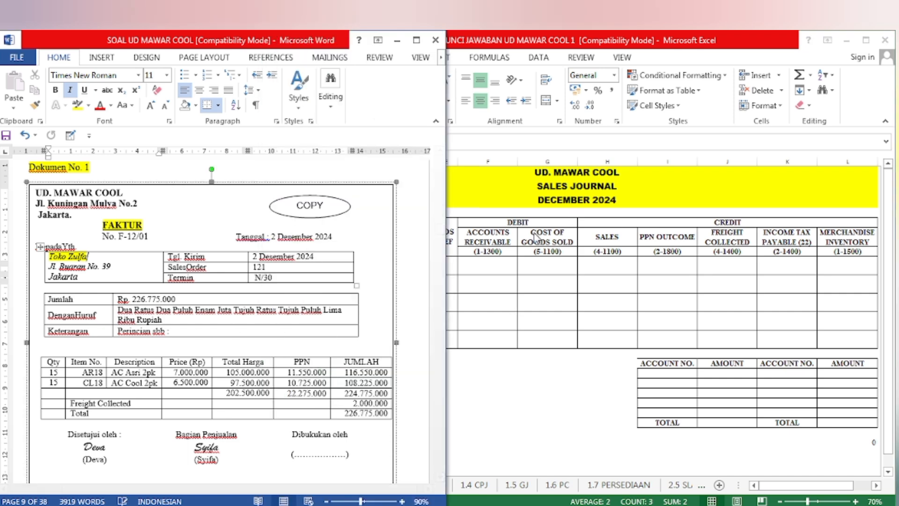
click(550, 300)
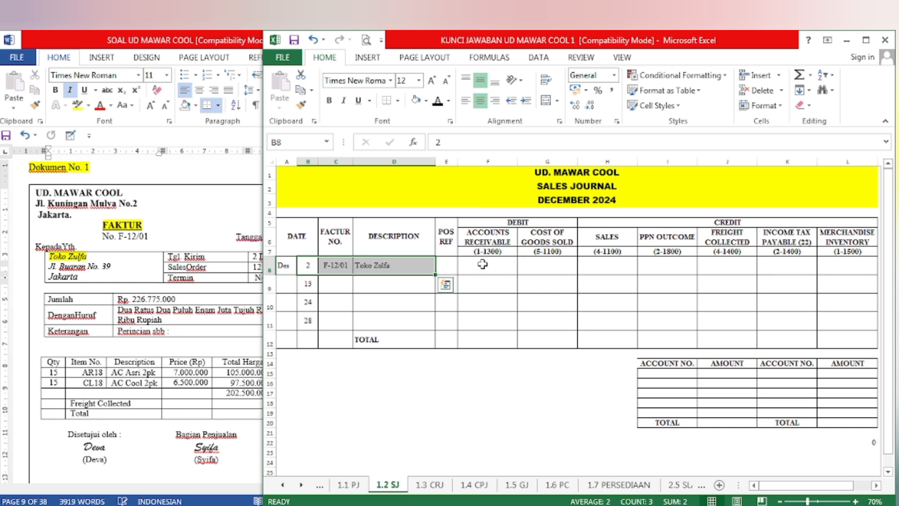
click(192, 356)
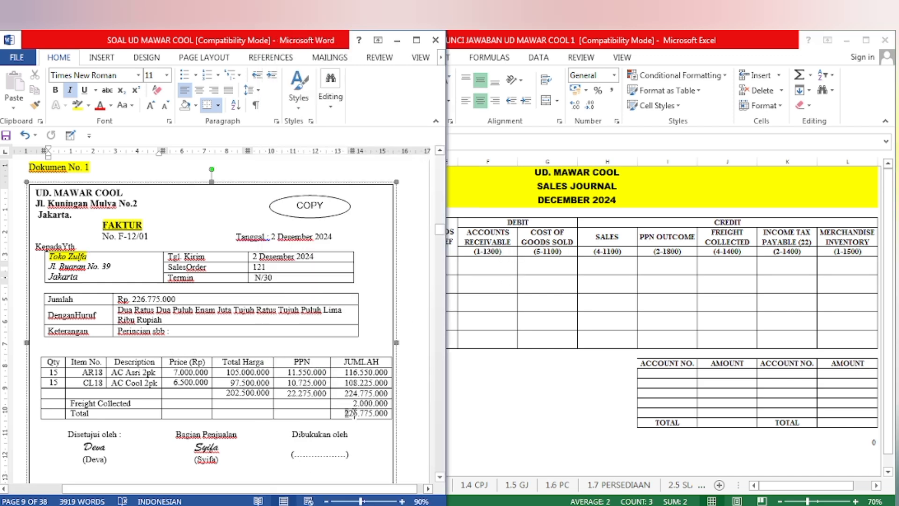
drag(351, 413, 394, 422)
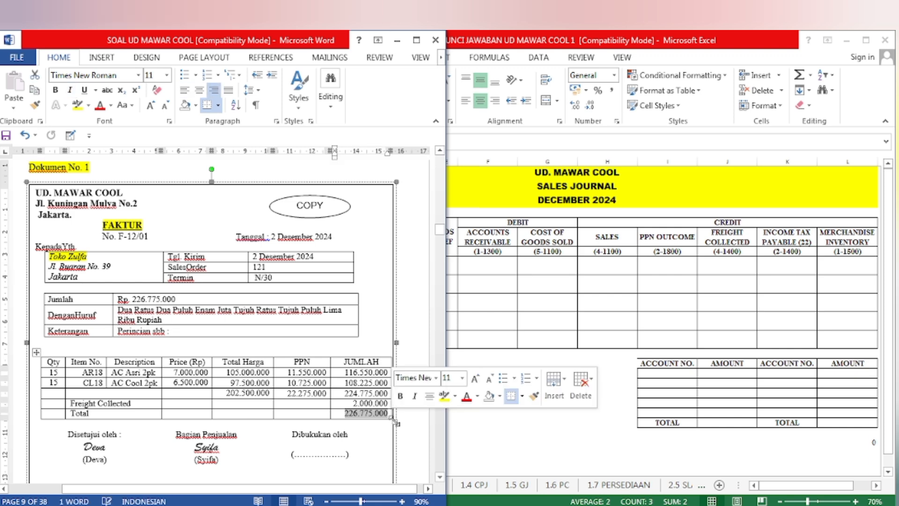
click(443, 395)
click(365, 427)
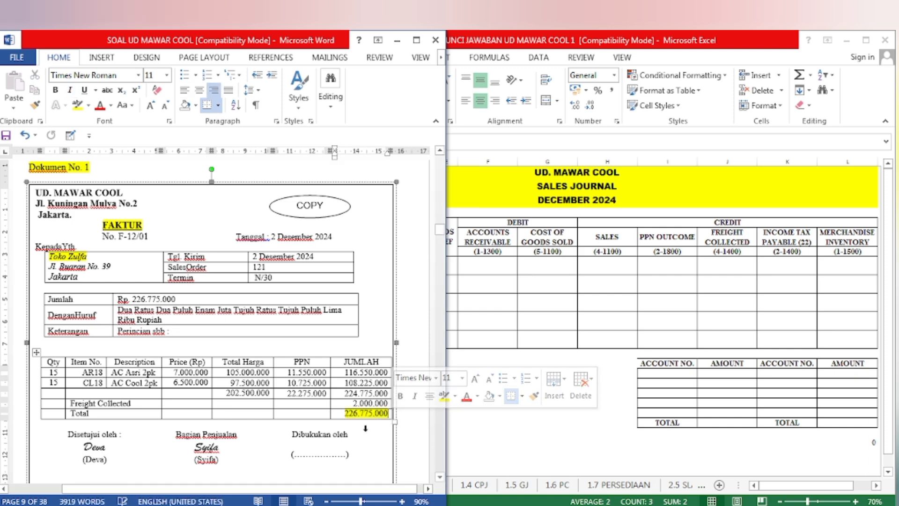
key(alt+Tab)
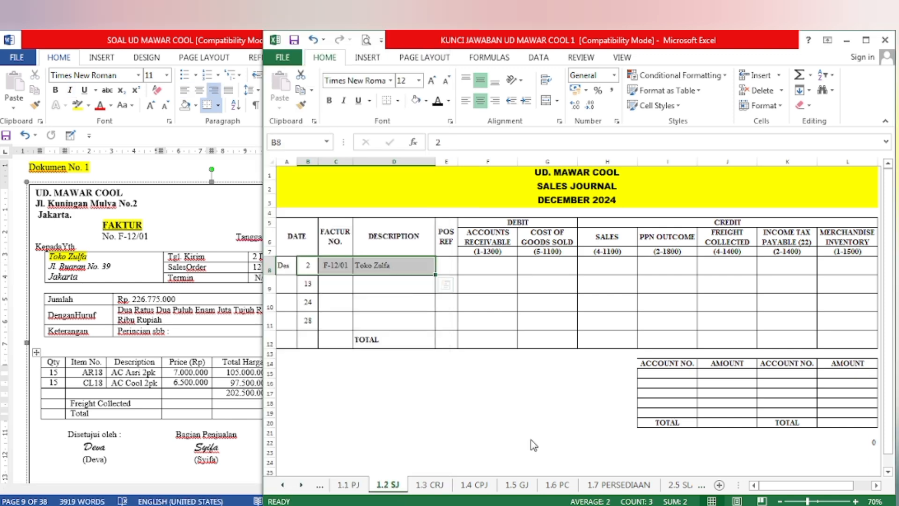
click(489, 269)
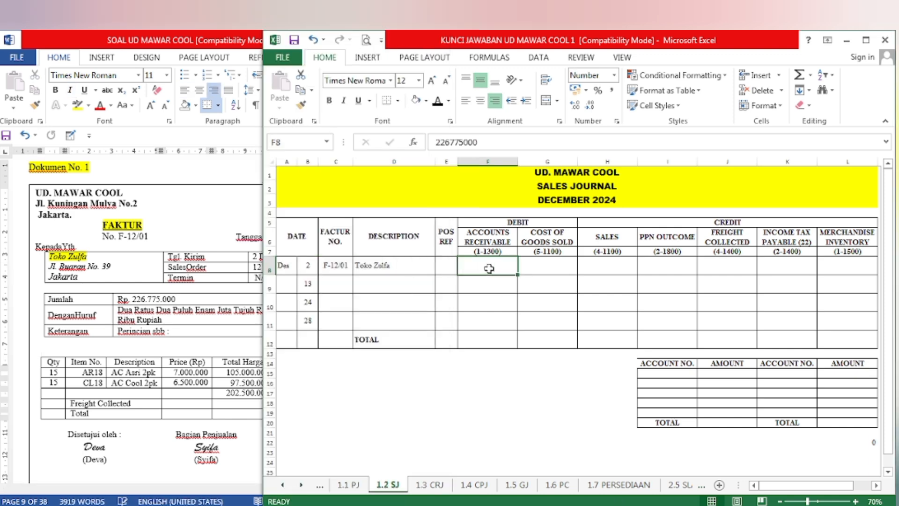
click(440, 100)
Highlight the Total Harga sum 202.500.000 in yellow in Word and apply the black font colour to Sales cell H8 in Excel
click(202, 313)
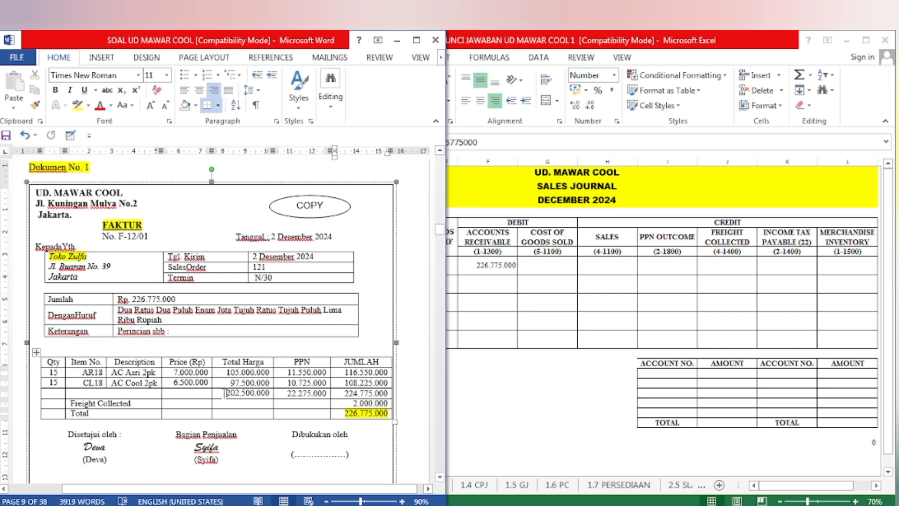
drag(225, 392, 272, 393)
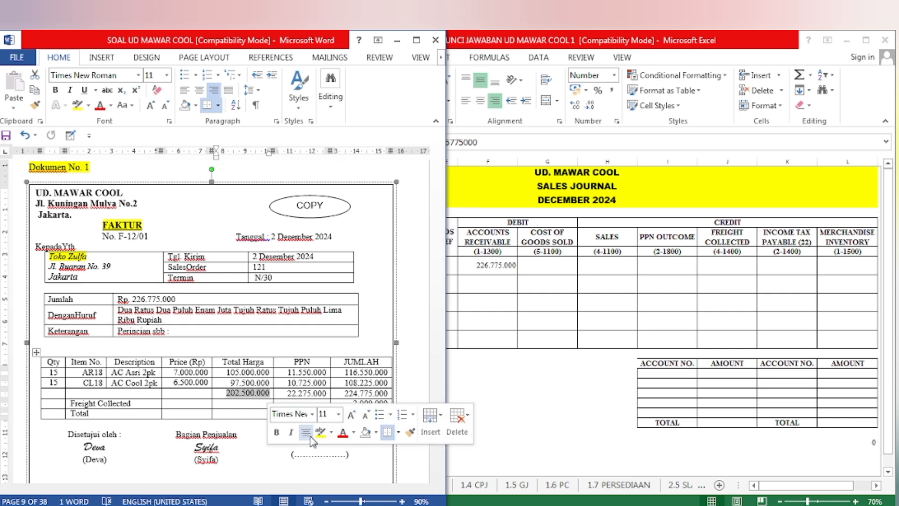
click(321, 435)
click(607, 283)
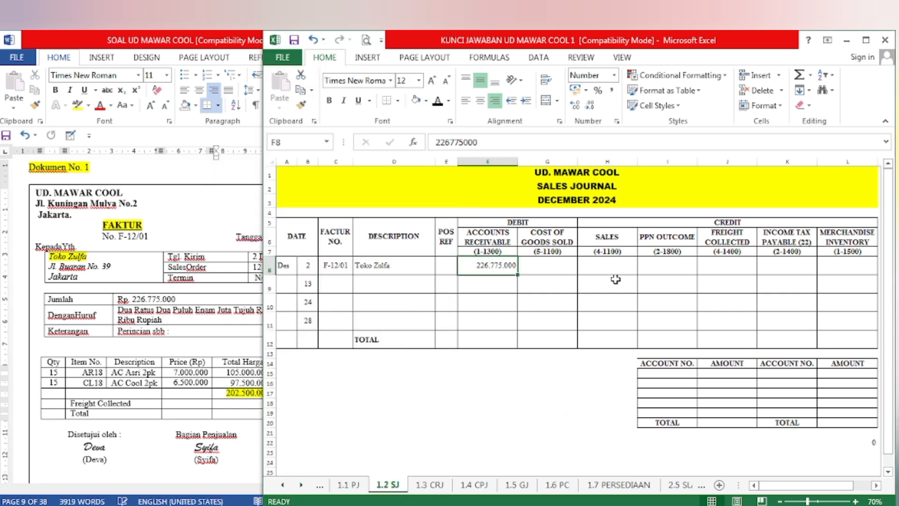
click(613, 271)
click(438, 100)
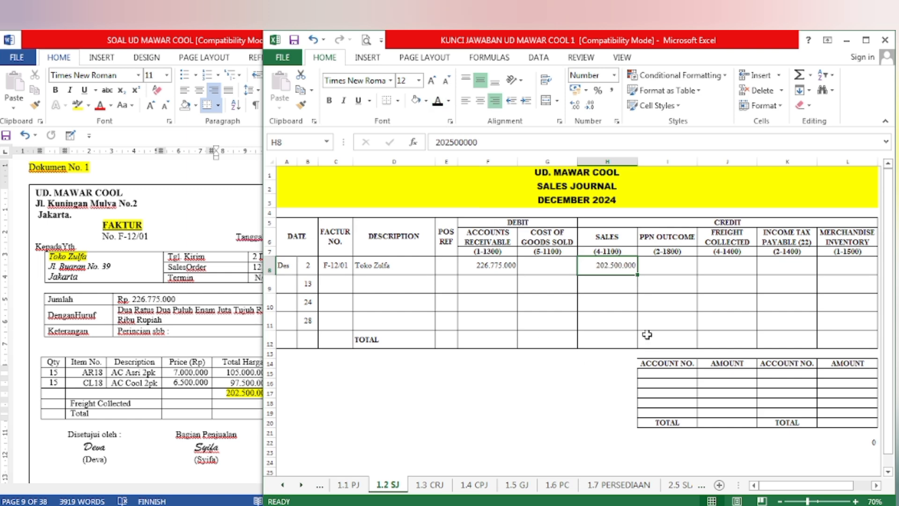
Highlight the PPN sum 22.275.000 in yellow in Word and apply the black font colour to PPN Outcome cell I8 in Excel
click(150, 415)
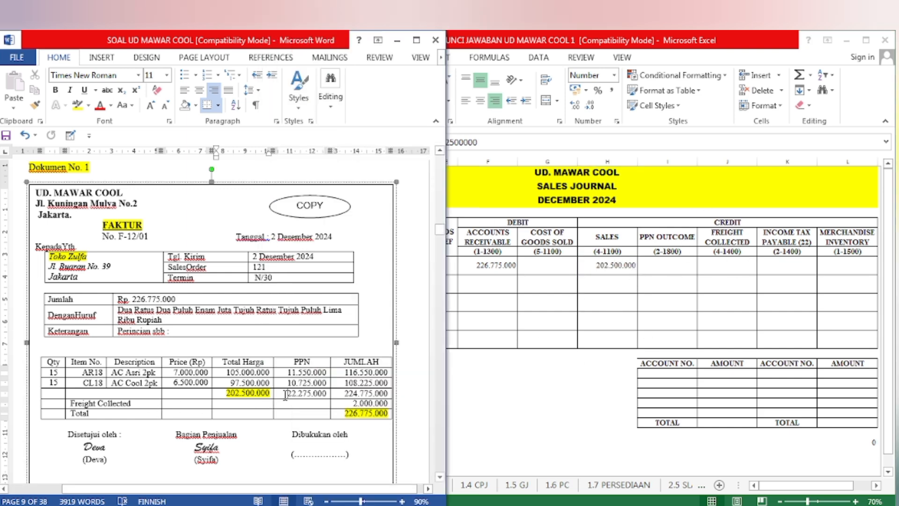
drag(285, 395, 320, 398)
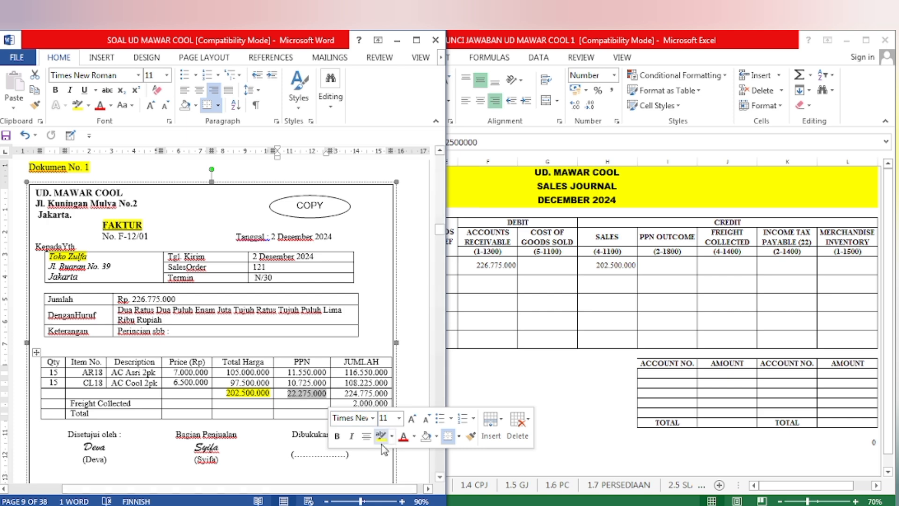
click(379, 439)
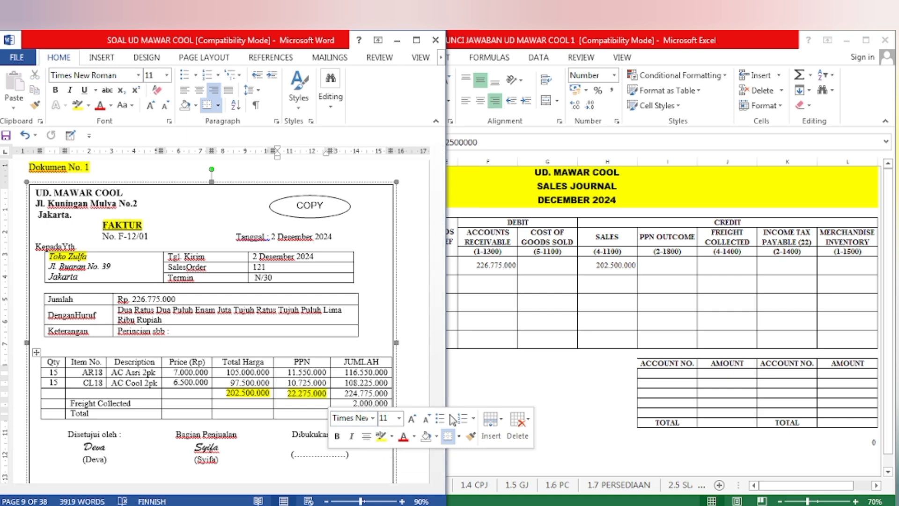
click(563, 386)
click(662, 265)
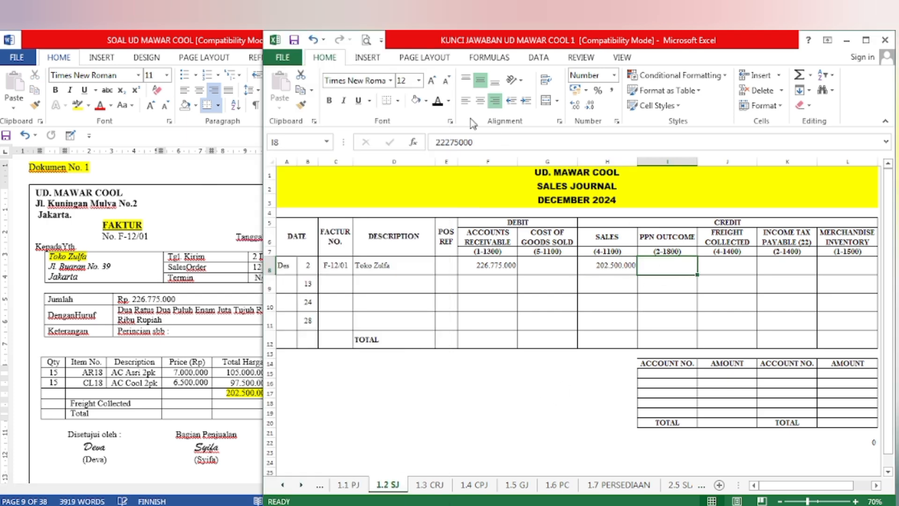
click(437, 101)
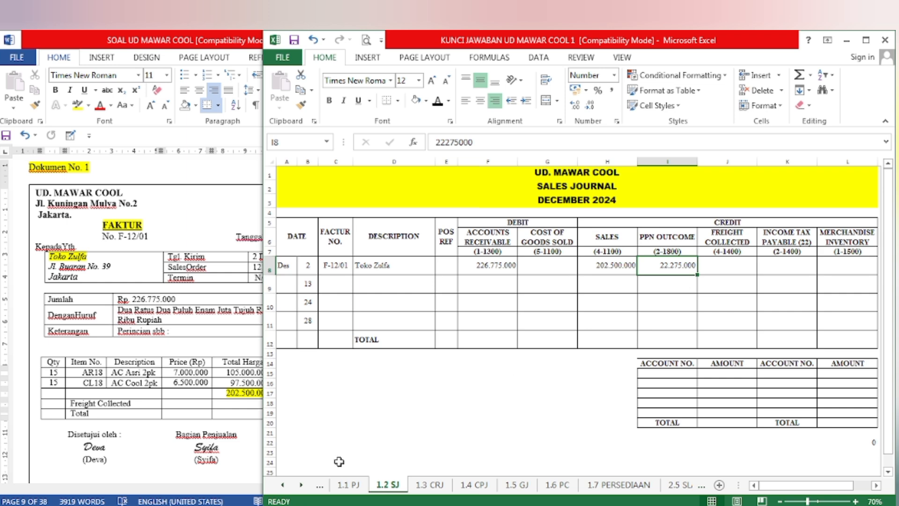
Highlight the freight amount 2.000.000 in yellow in Word and apply the black font colour to Freight Collected cell J8 in Excel
click(105, 421)
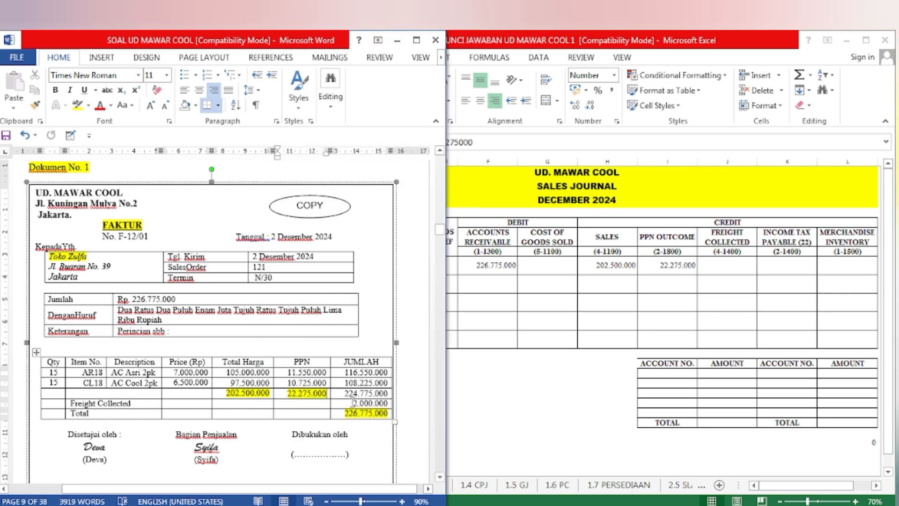
drag(346, 403, 391, 403)
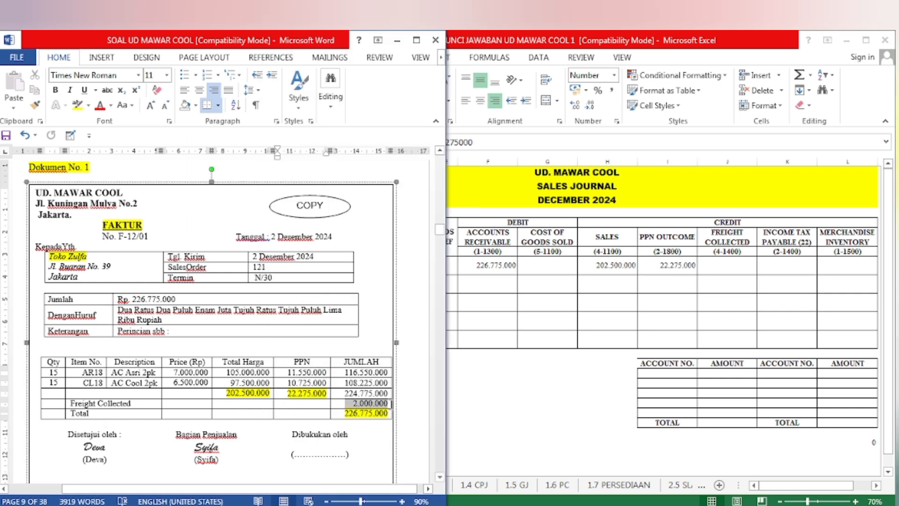
click(443, 445)
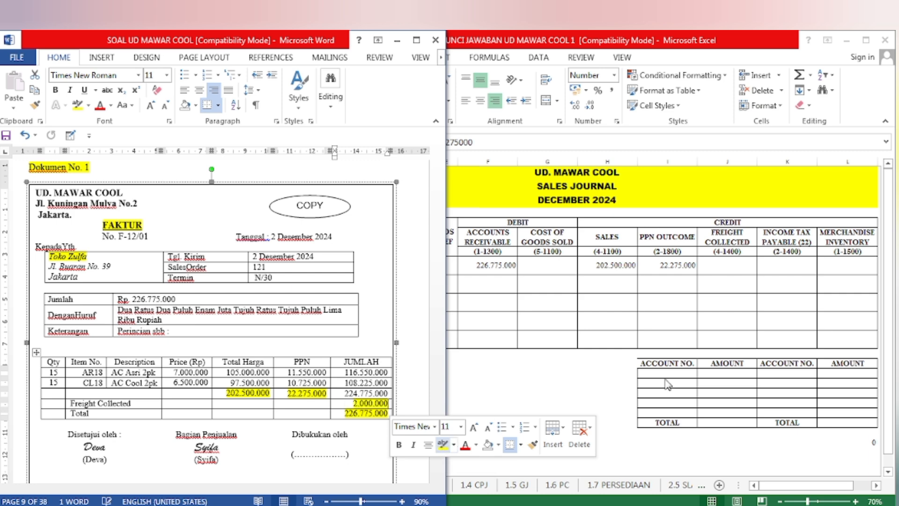
click(727, 277)
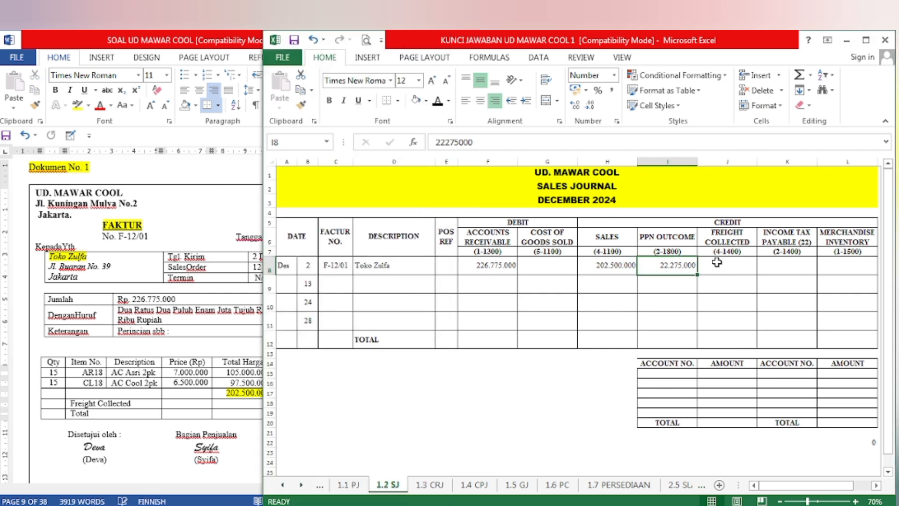
click(718, 265)
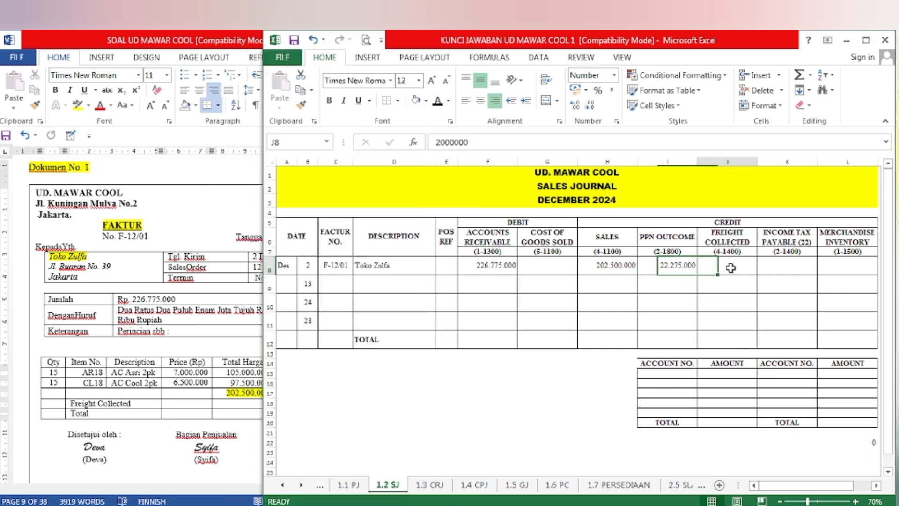
click(438, 103)
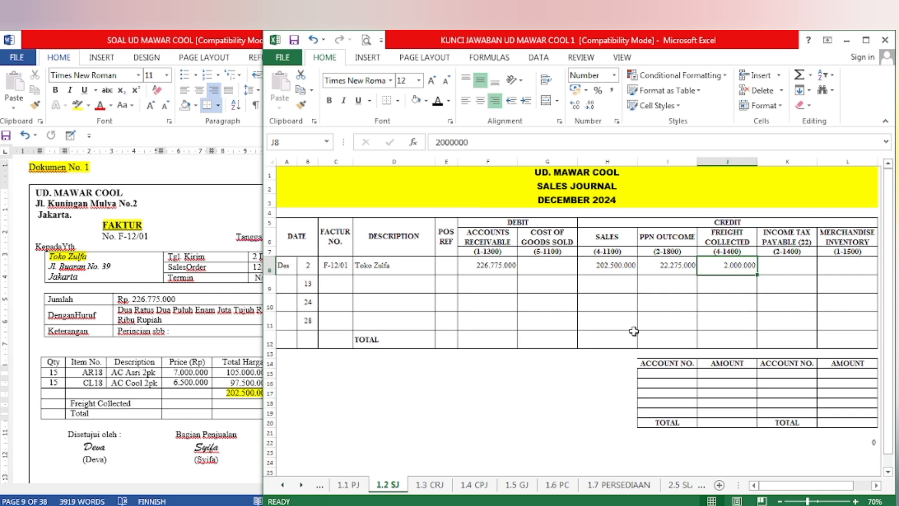
On the 1.7 PERSEDIAAN sheet in Excel, fill the F-12/01 Toko Zulfa cells B10:D10 and OUT total J10 of the AC ASRI 2PK card yellow
click(261, 380)
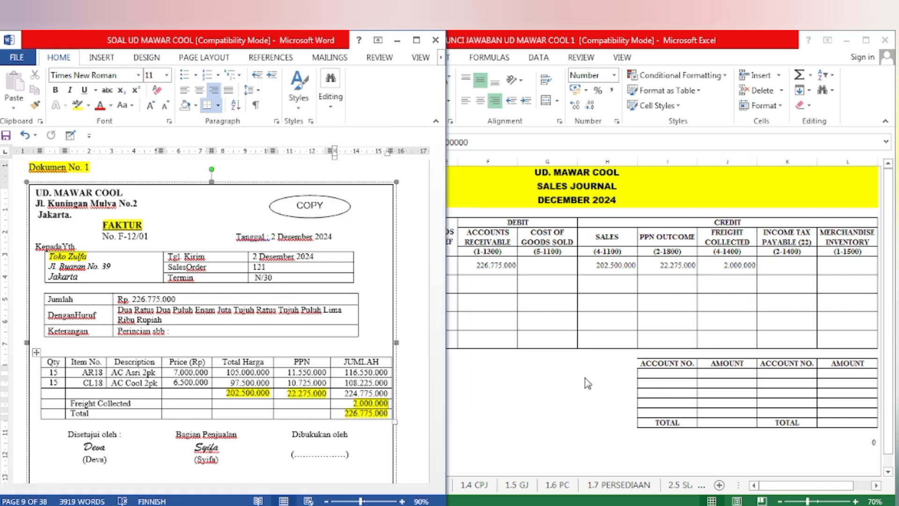
key(alt+Tab)
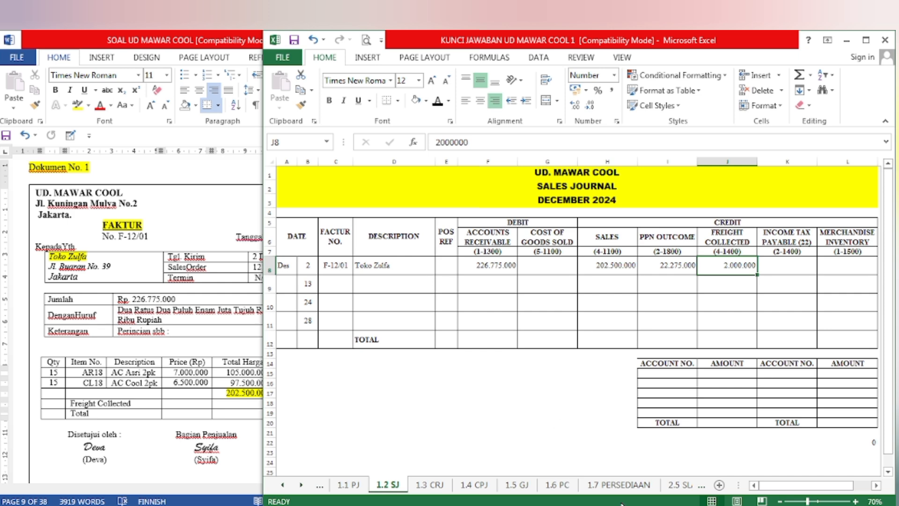
click(623, 484)
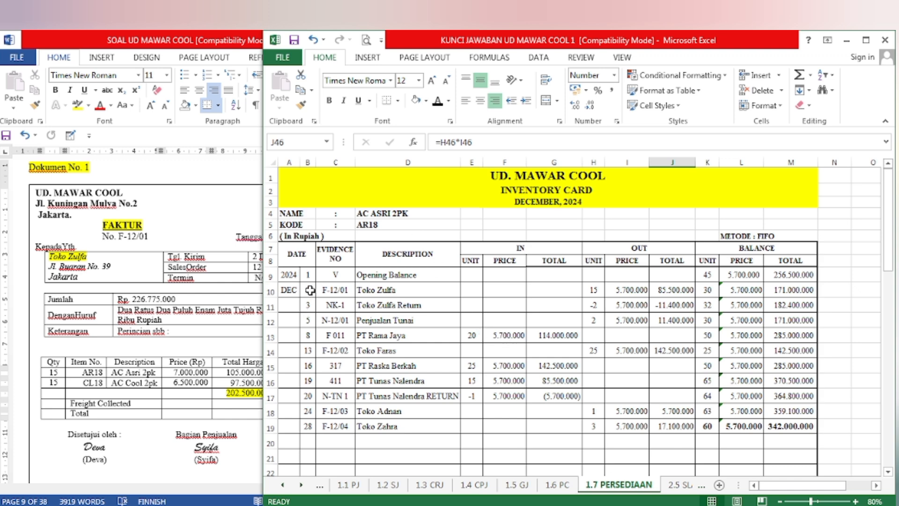
drag(310, 290, 392, 290)
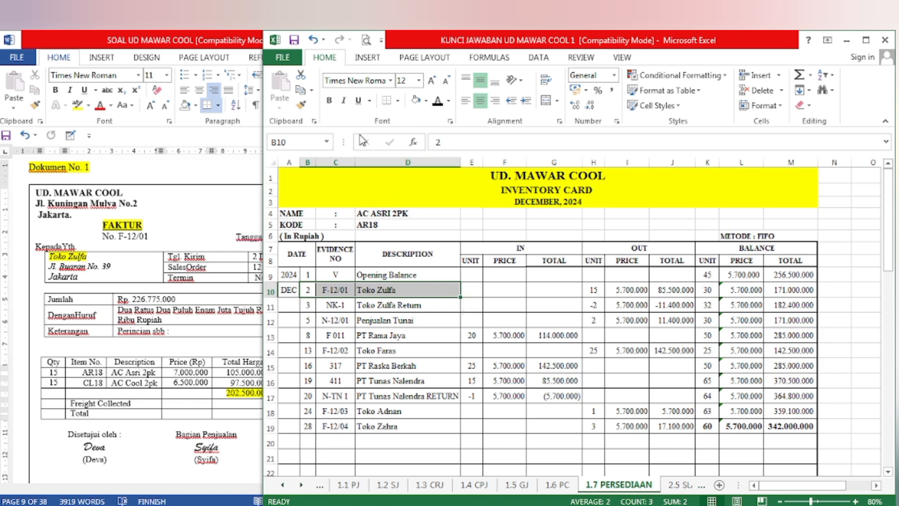
click(425, 100)
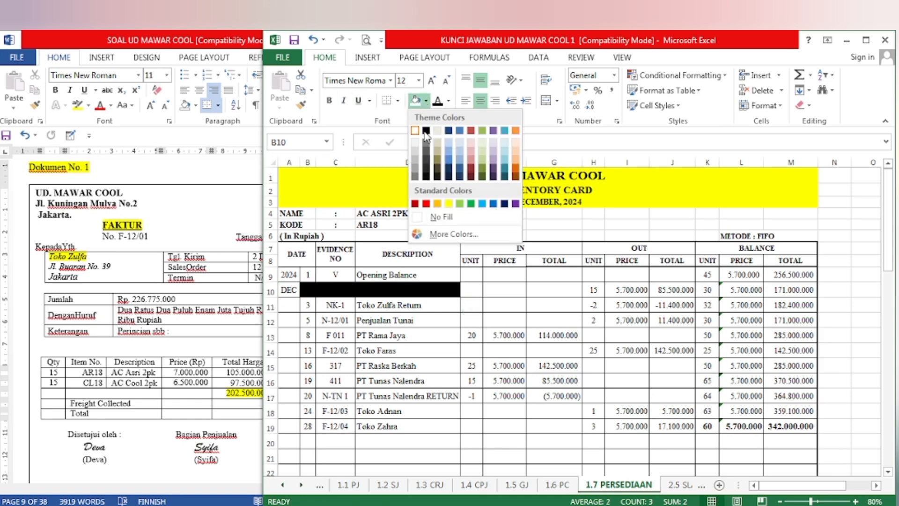
click(448, 203)
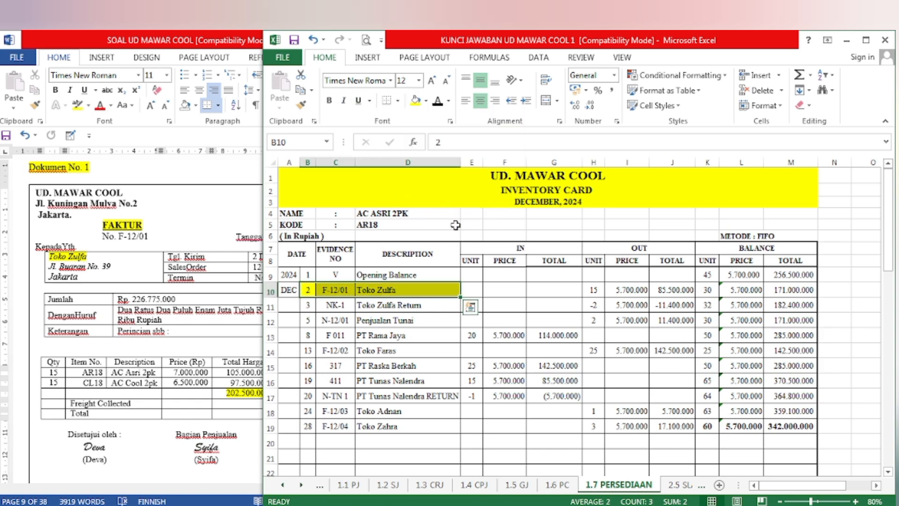
click(673, 289)
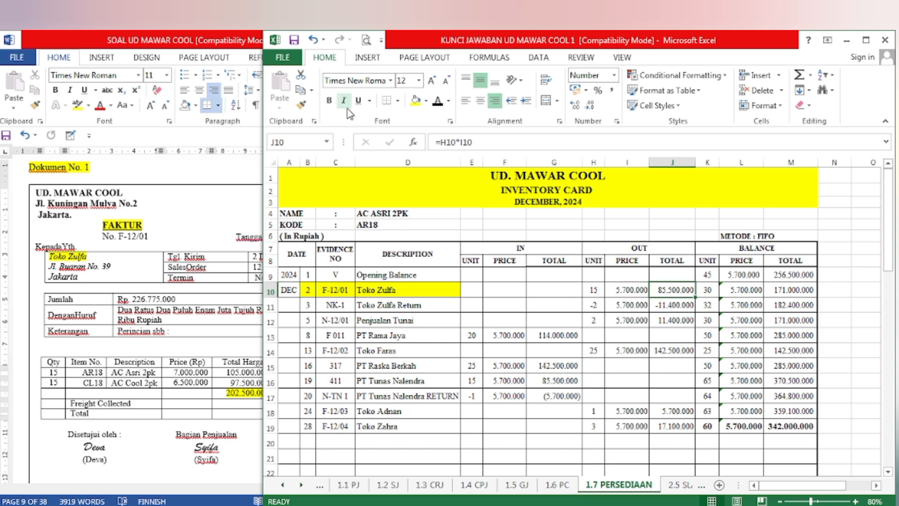
click(414, 105)
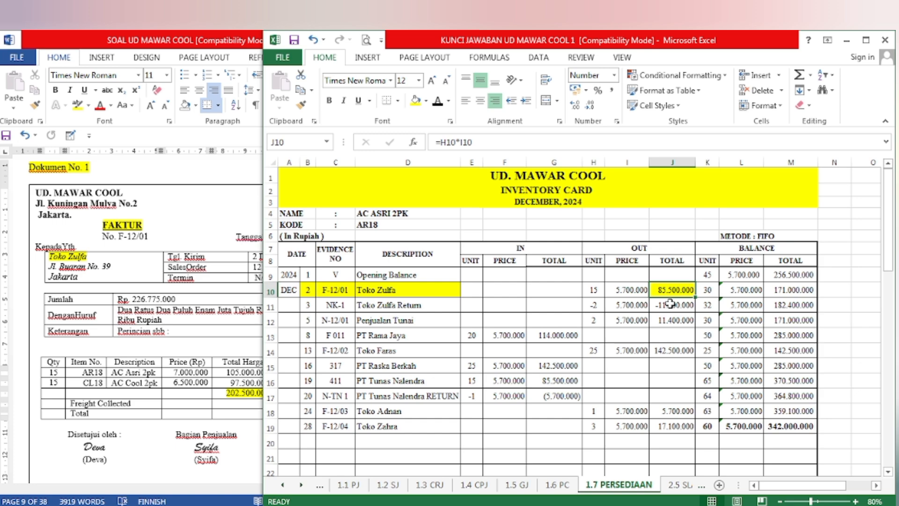
Fill the F-12/01 Toko Zulfa cells B42:D42 and the OUT total J42 yellow on the AC COOL 2PK inventory card
scroll(671, 304, down, 10)
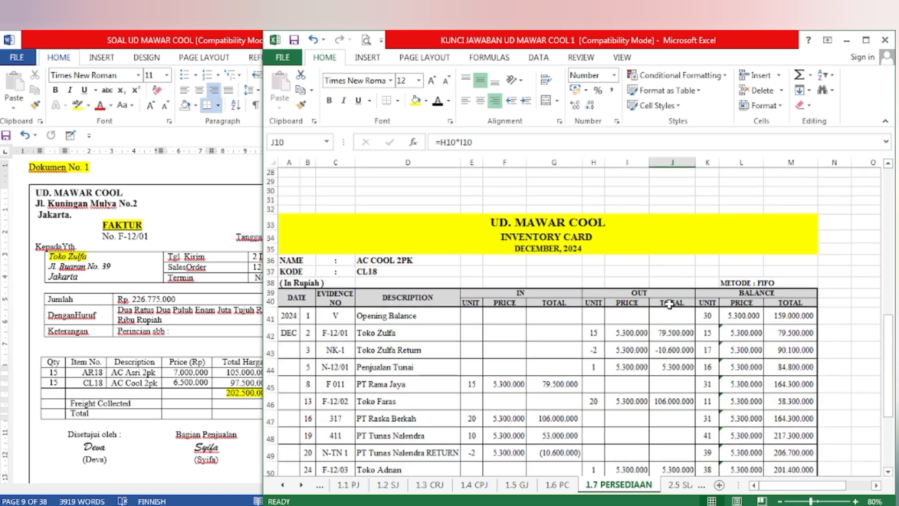
drag(307, 304, 401, 301)
click(415, 101)
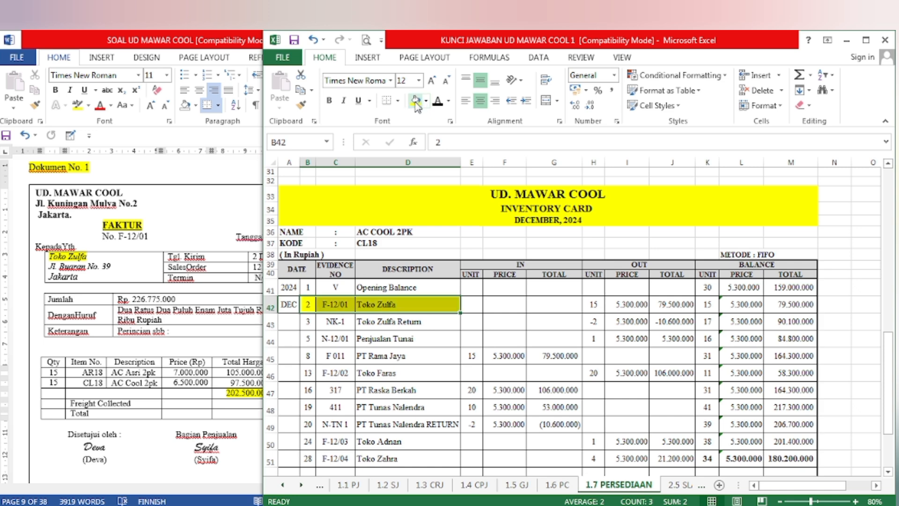
click(672, 304)
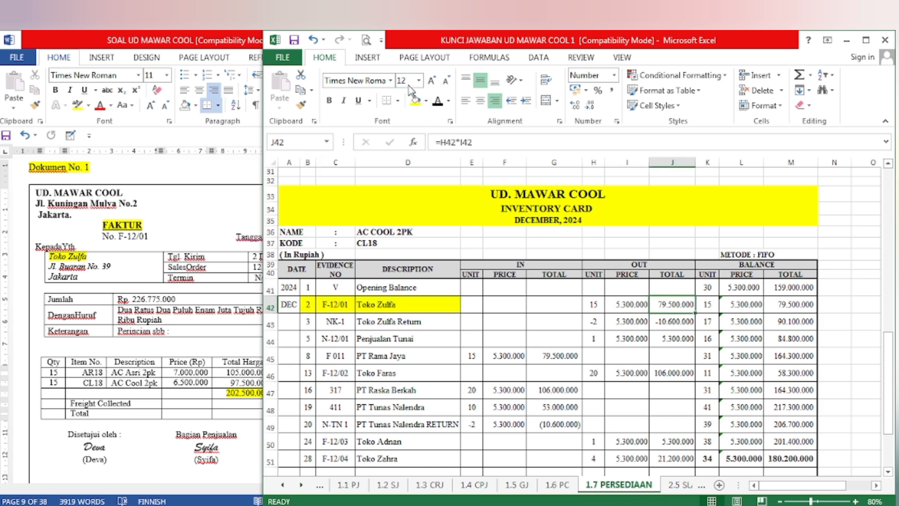
click(414, 100)
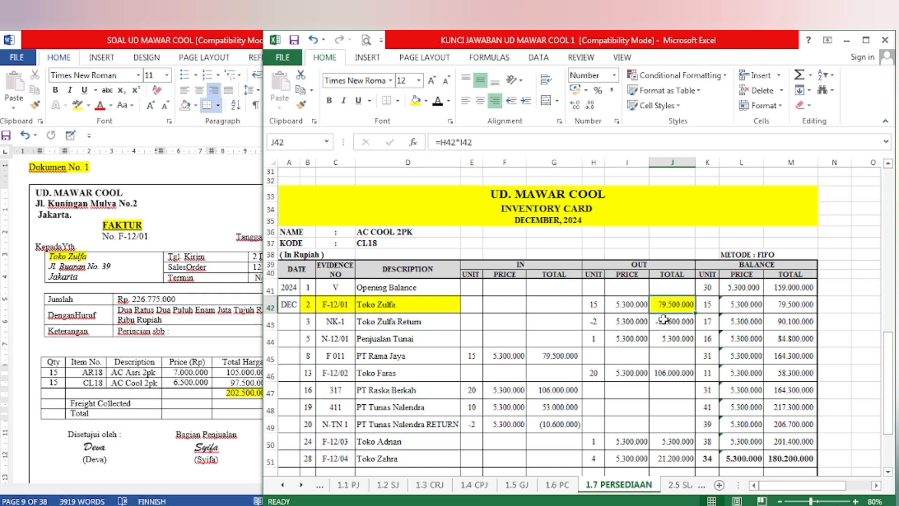
Apply the black font colour to Cost of Goods Sold cell G8 and Merchandise Inventory cell L8 on the 1.2 SJ sheet
scroll(662, 319, up, 10)
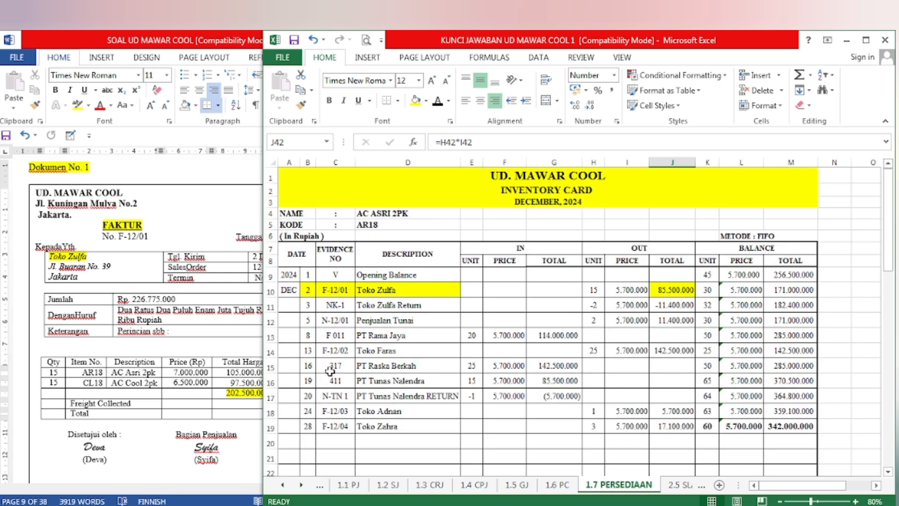
click(388, 484)
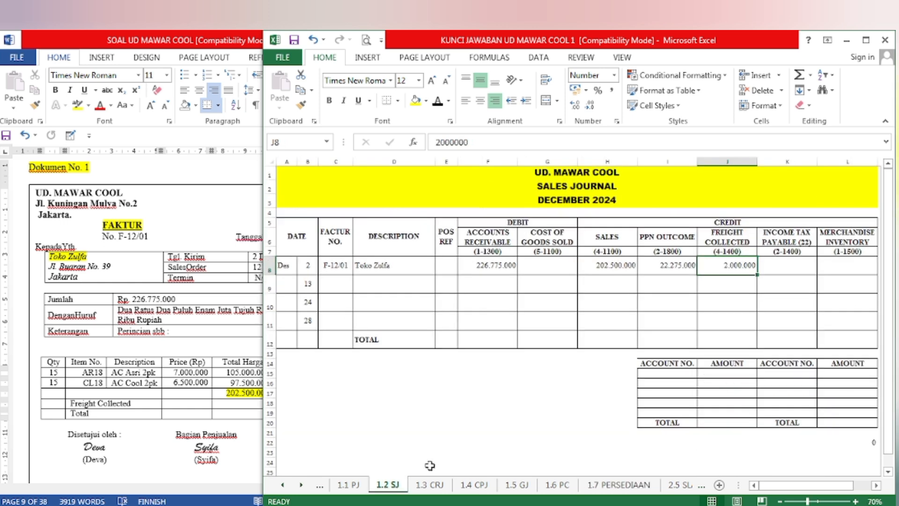
click(547, 265)
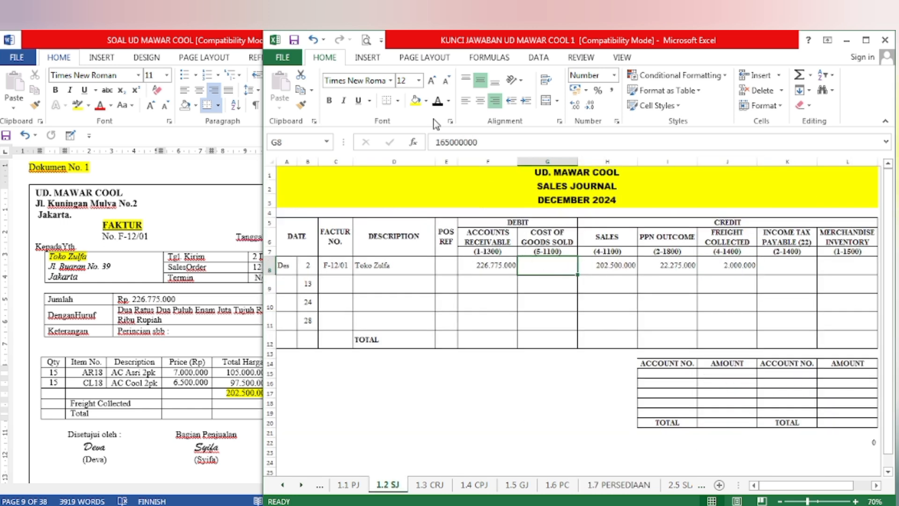
click(437, 101)
click(834, 265)
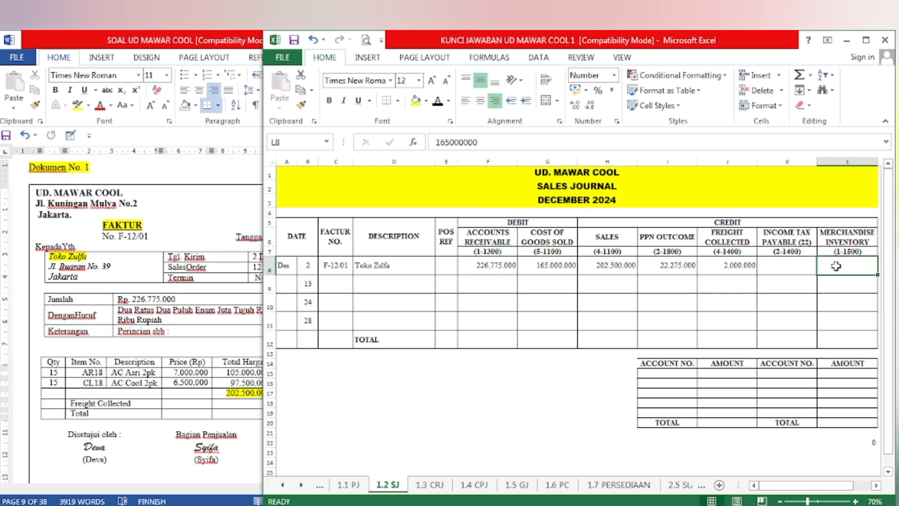
click(437, 100)
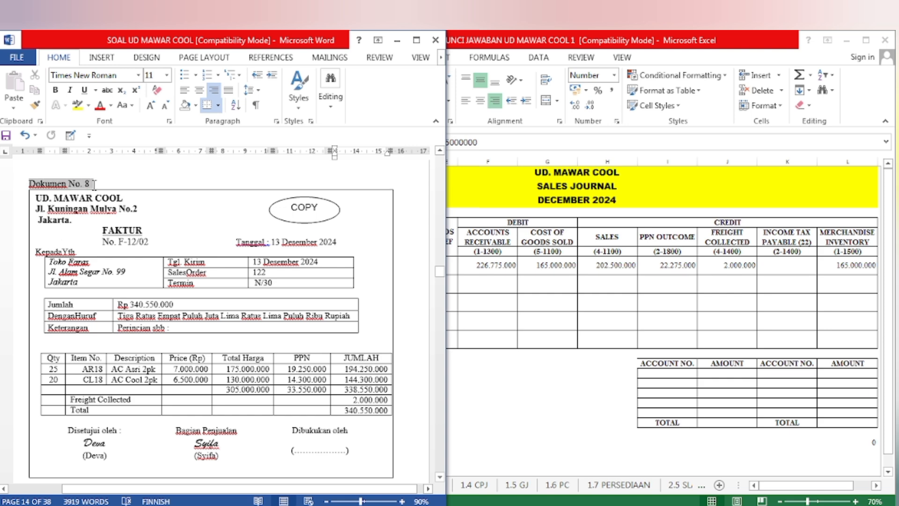
Highlight the Dokumen No. 8 label and the customer Toko Faras in yellow on invoice F-12/02 in Word
click(123, 284)
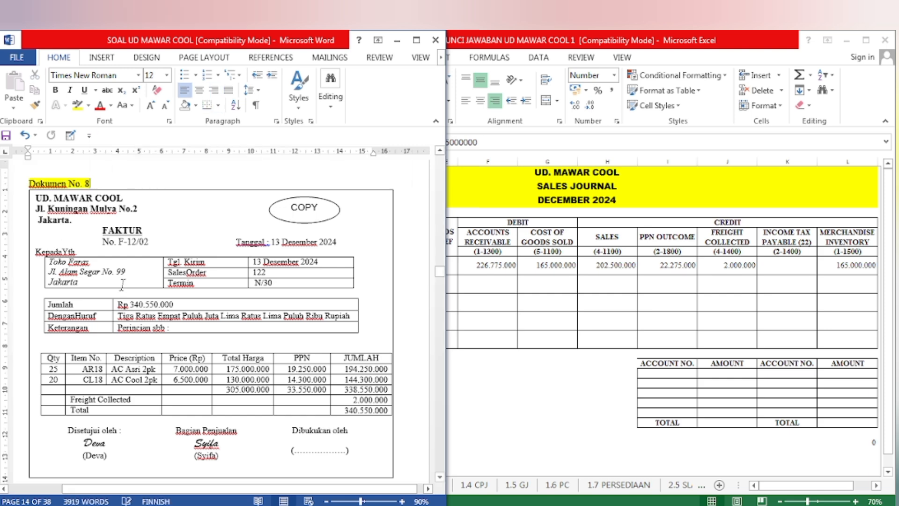
click(53, 277)
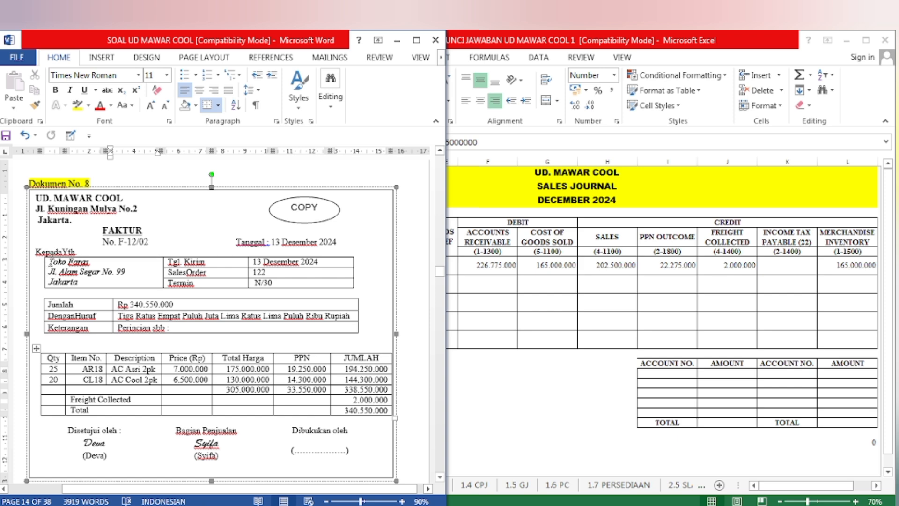
drag(49, 262, 91, 261)
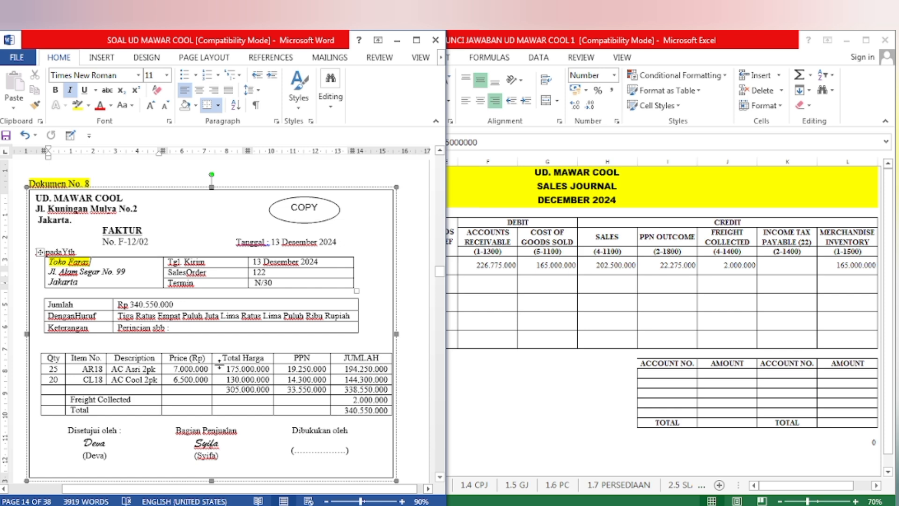
Apply the black font colour to the date, invoice number and description cells B9:D9 of the sales journal in Excel
click(575, 395)
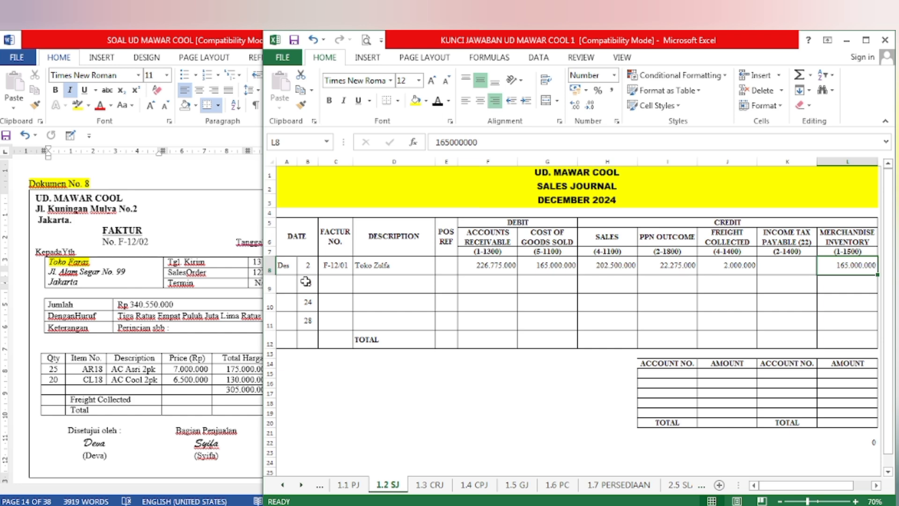
drag(305, 281, 423, 283)
click(438, 102)
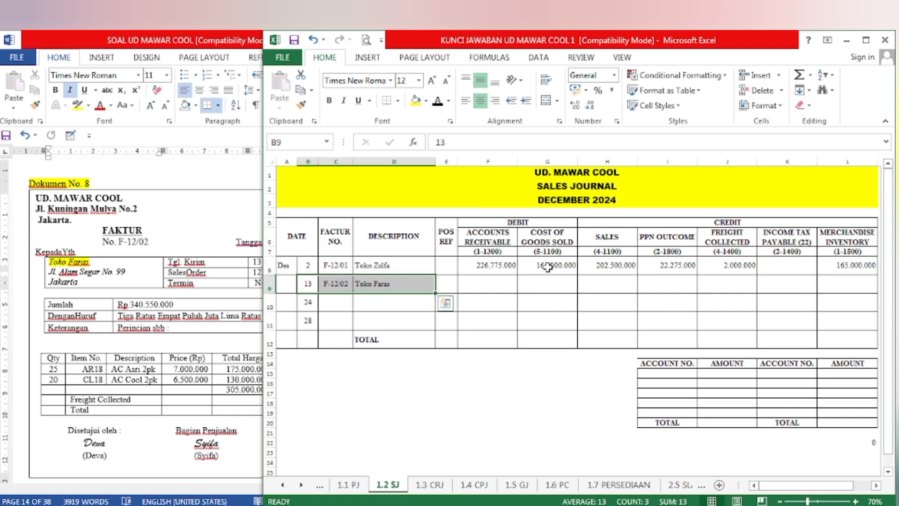
Highlight the invoice total 340.550.000 in yellow in Word and apply the black font colour to Accounts Receivable cell F9 in Excel
click(191, 337)
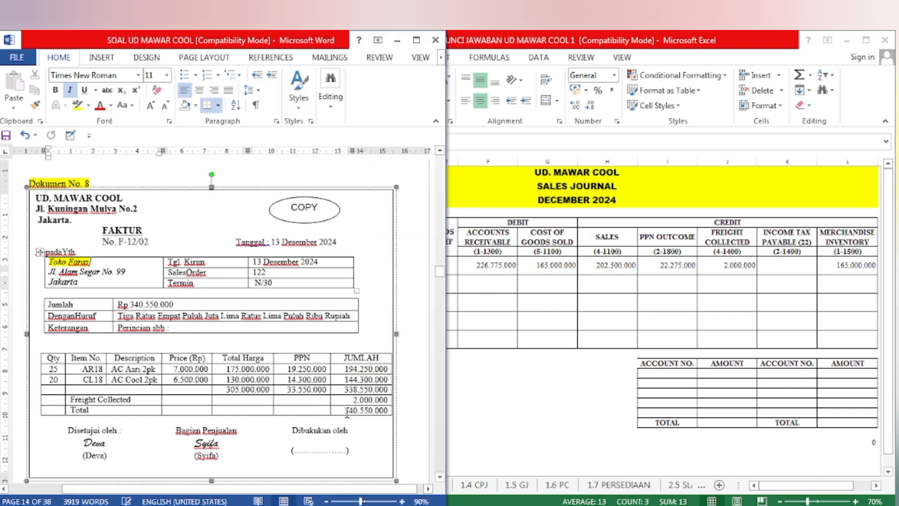
drag(360, 407, 393, 410)
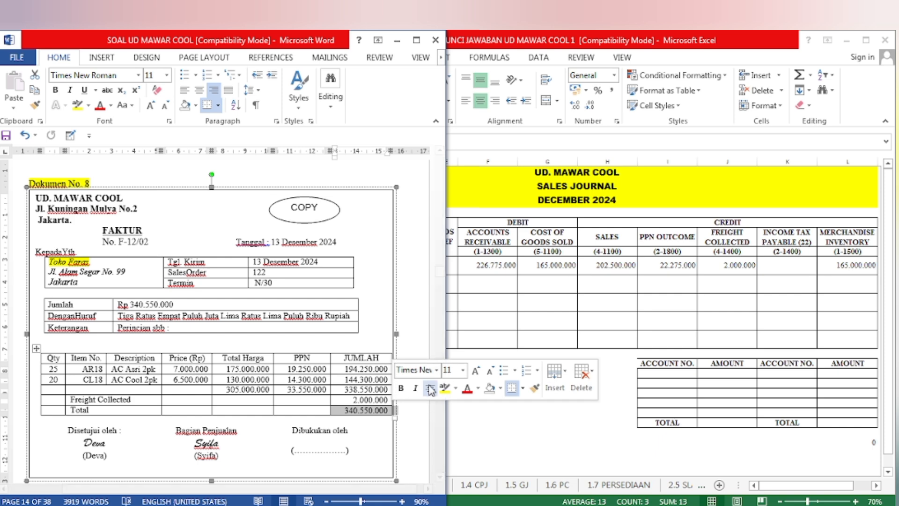
click(445, 388)
click(546, 447)
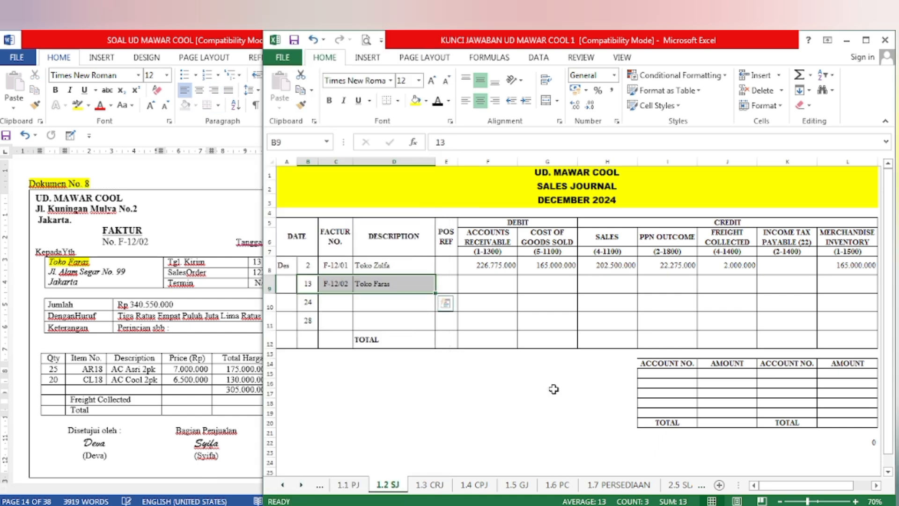
click(499, 279)
click(438, 101)
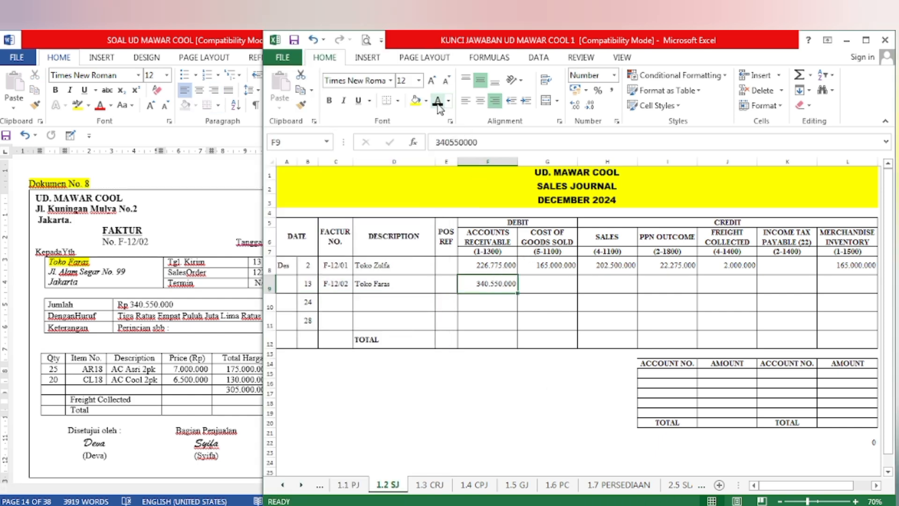
Highlight the Total Harga sum 305.000.000 in yellow in Word and apply the black font colour to Sales cell H9 in Excel
click(228, 372)
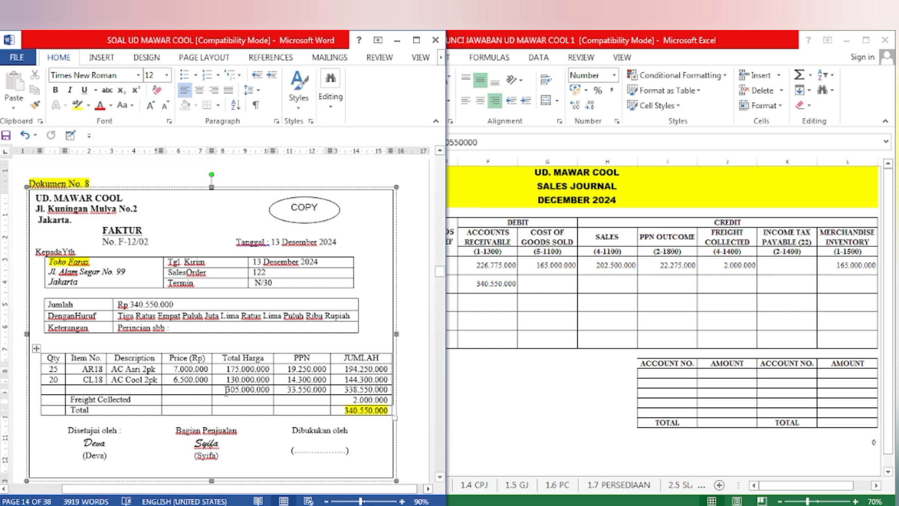
drag(226, 389, 265, 393)
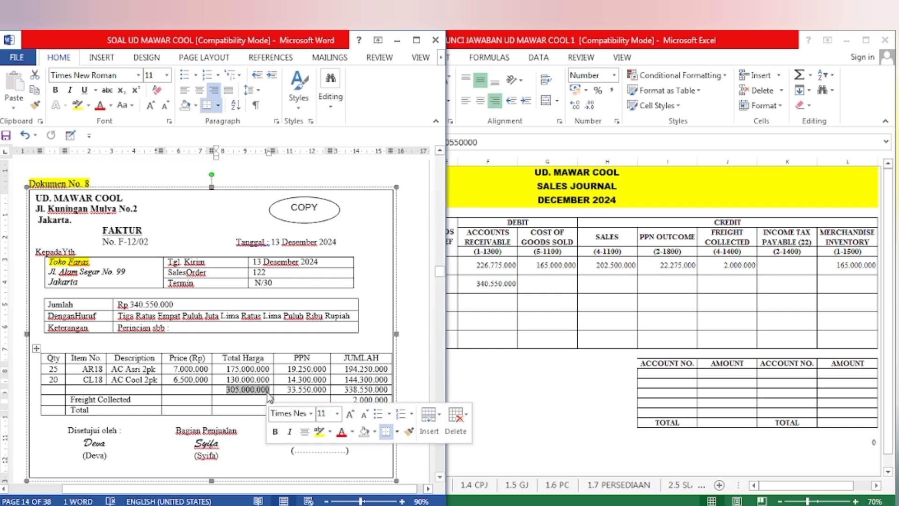
click(330, 431)
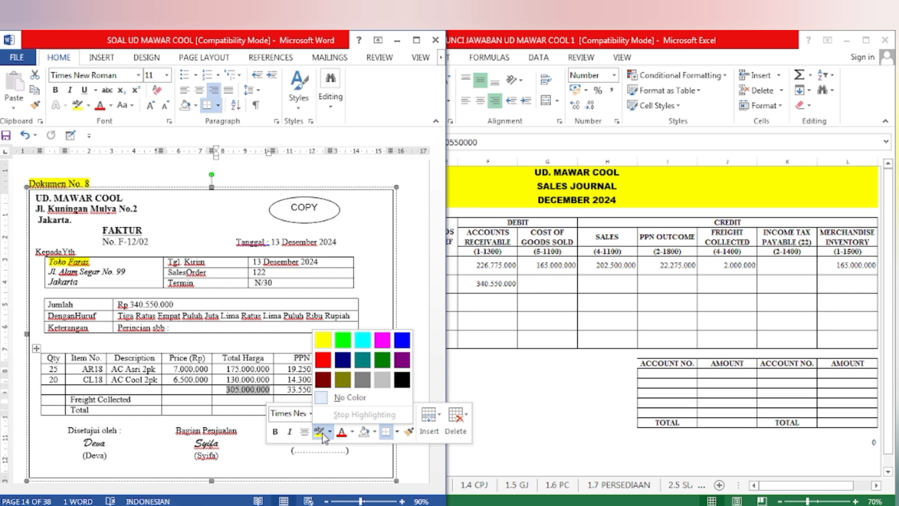
click(324, 341)
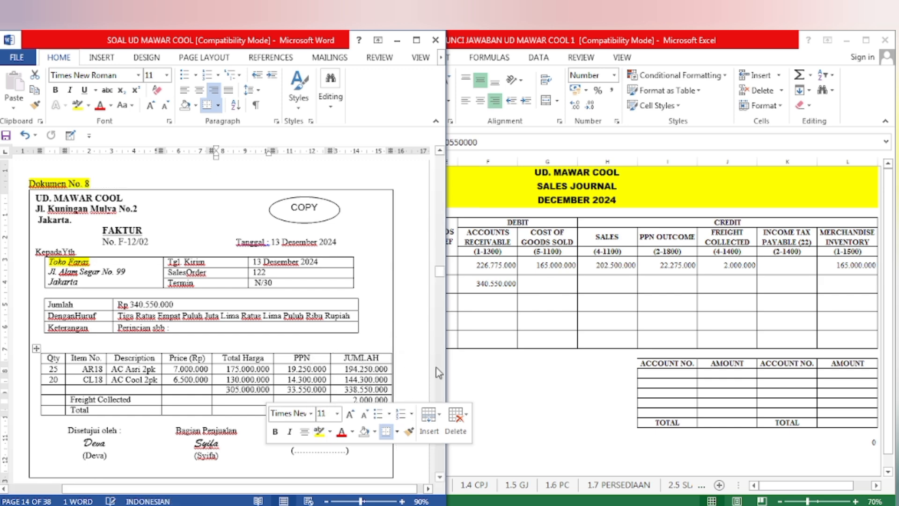
click(516, 385)
click(605, 284)
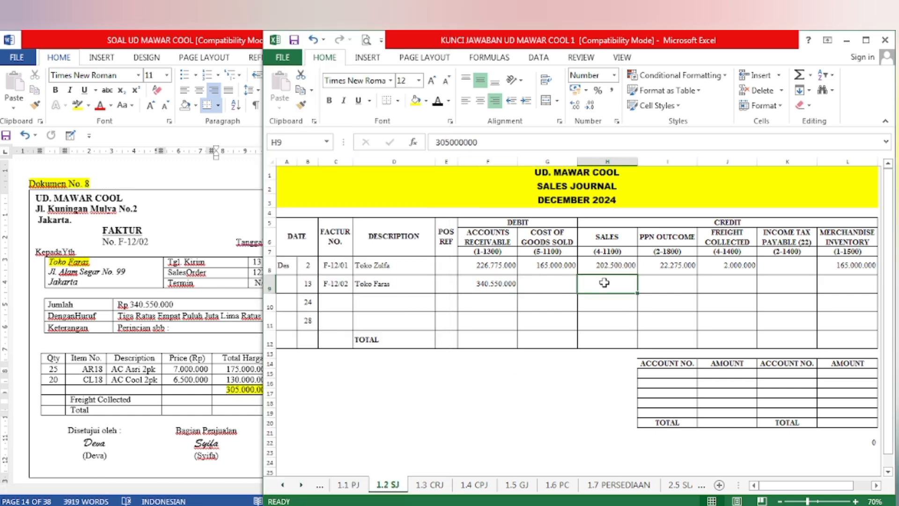
click(437, 102)
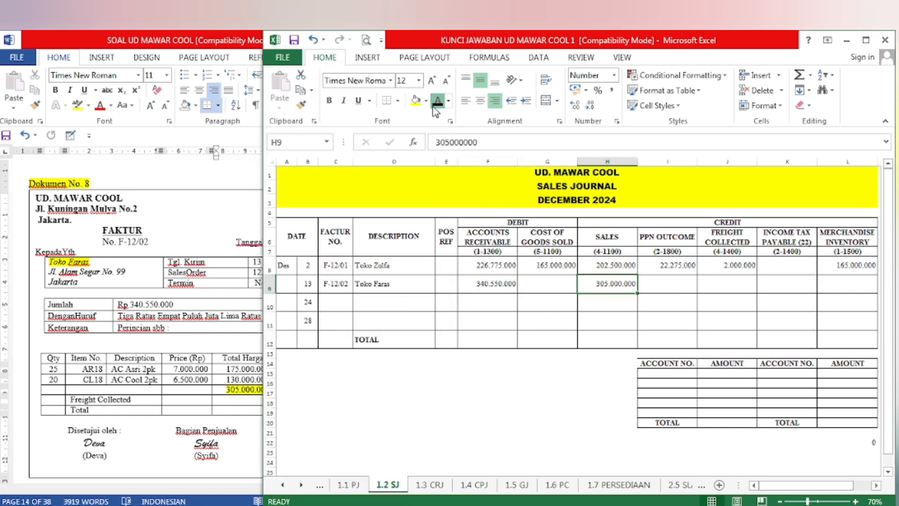
Highlight the PPN sum 33.550.000 in yellow in Word and apply the black font colour to PPN Outcome cell I9 in Excel
click(224, 328)
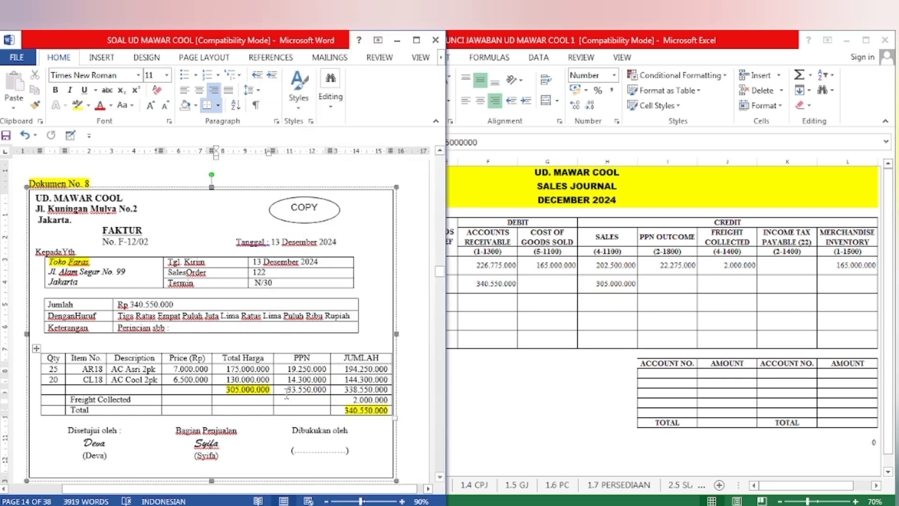
drag(286, 393, 331, 396)
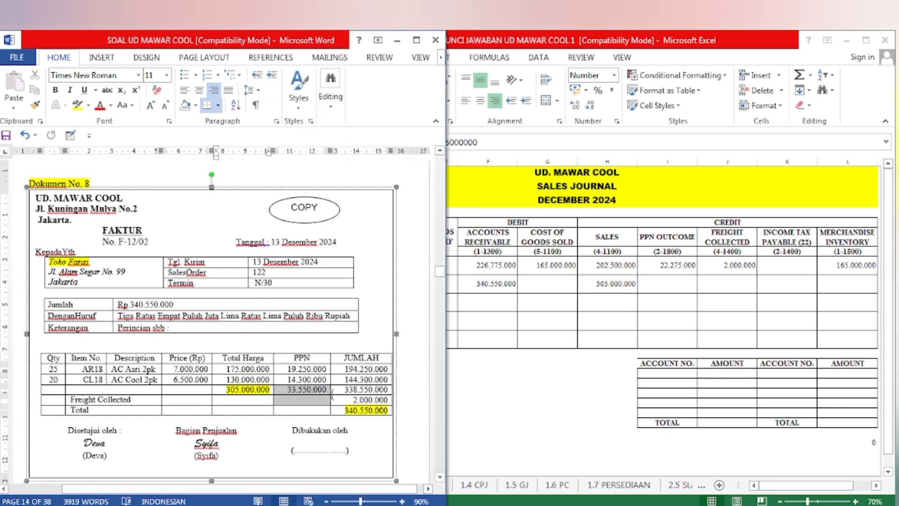
click(293, 391)
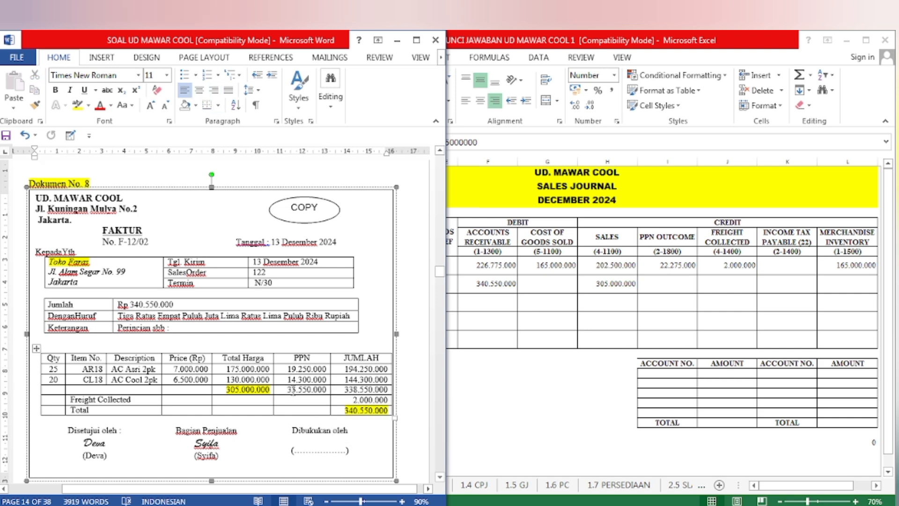
drag(290, 389, 326, 389)
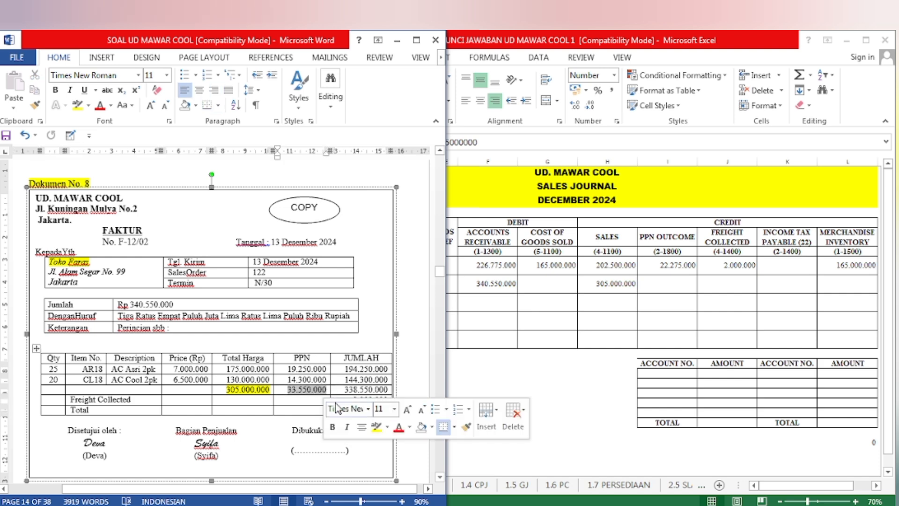
click(376, 427)
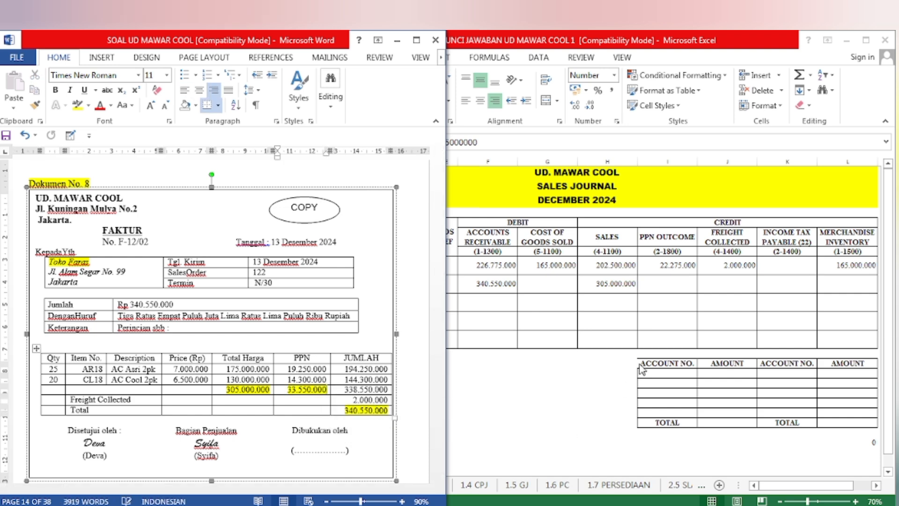
click(697, 312)
click(677, 285)
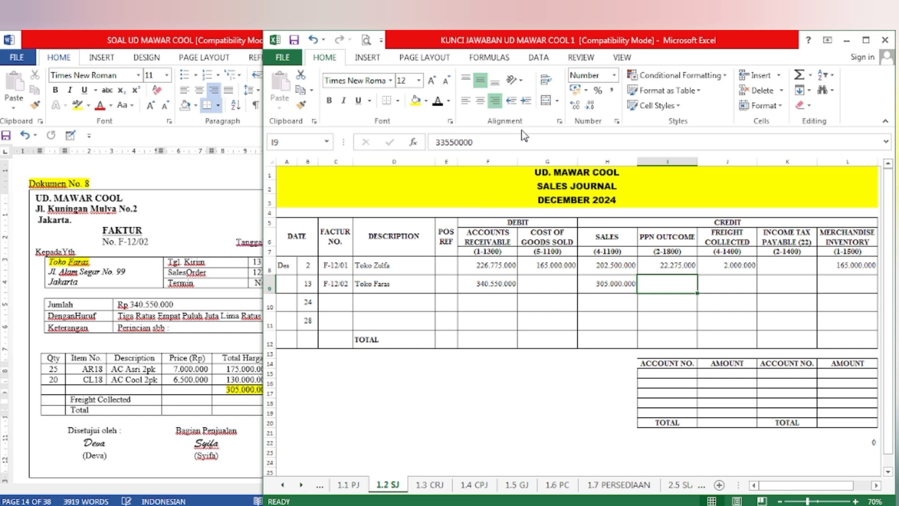
click(435, 104)
Highlight the Freight Collected amount 2.000.000 in yellow in Word and apply the black font colour to Freight Collected cell J9 in Excel
click(227, 417)
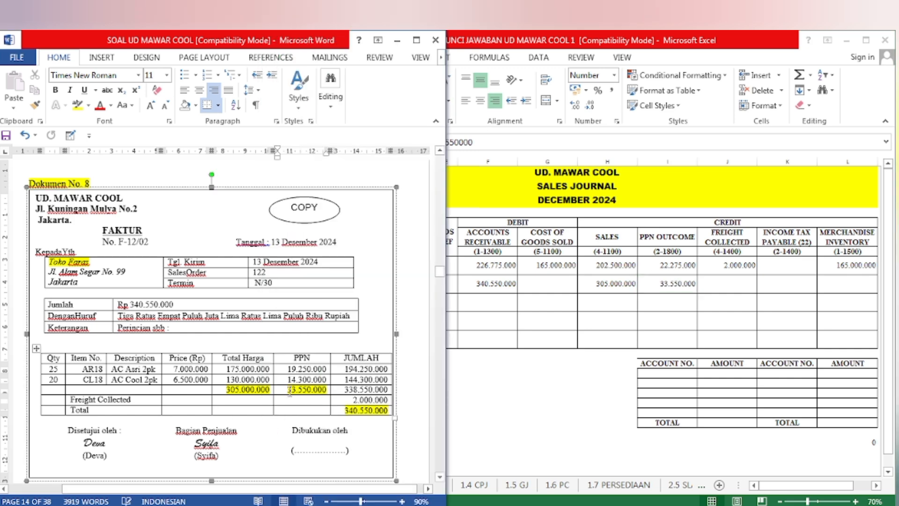
drag(351, 399, 382, 398)
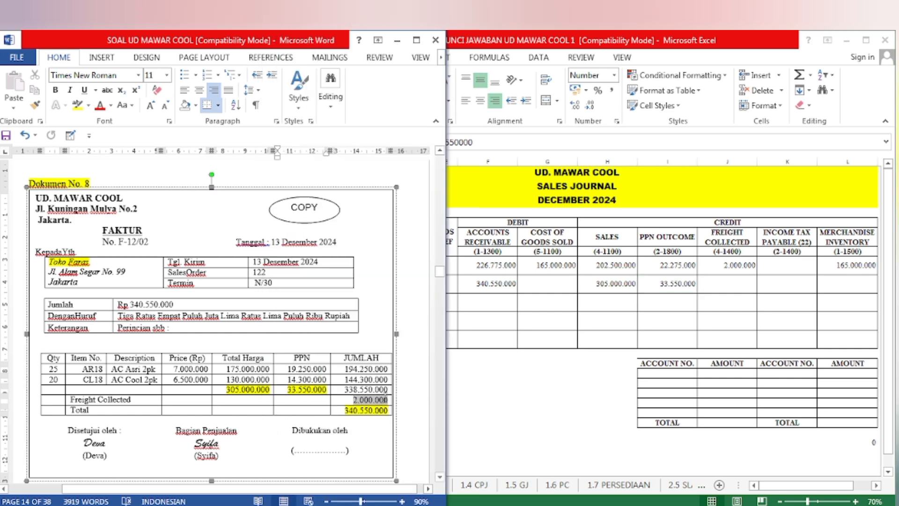
click(436, 436)
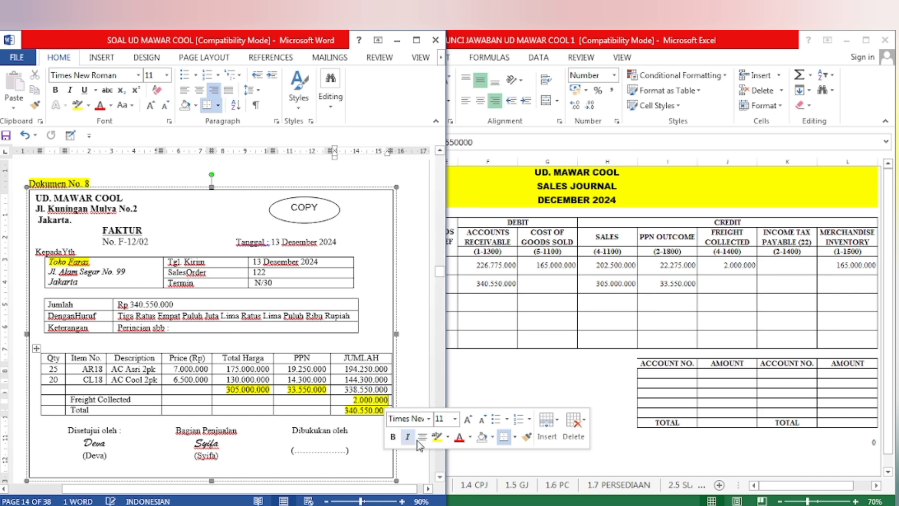
click(716, 287)
click(715, 285)
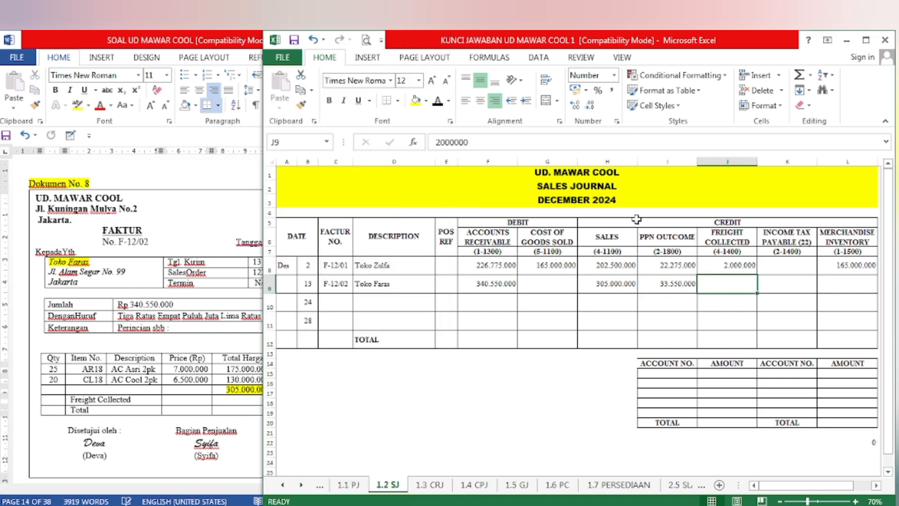
click(438, 104)
On the 1.7 PERSEDIAAN sheet, fill the F-12/02 Toko Faras cells B14:D14 and OUT total J14 of the AC Asri 2pk card yellow
click(614, 485)
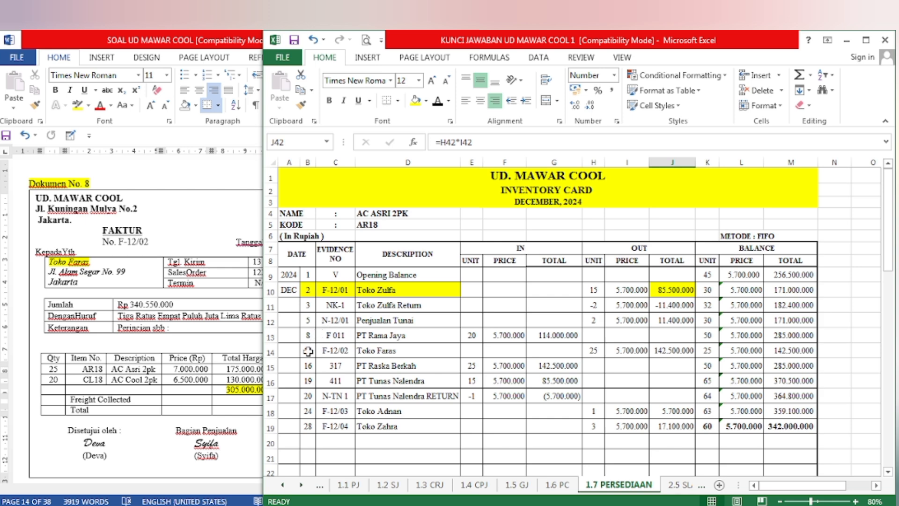
drag(307, 351, 417, 346)
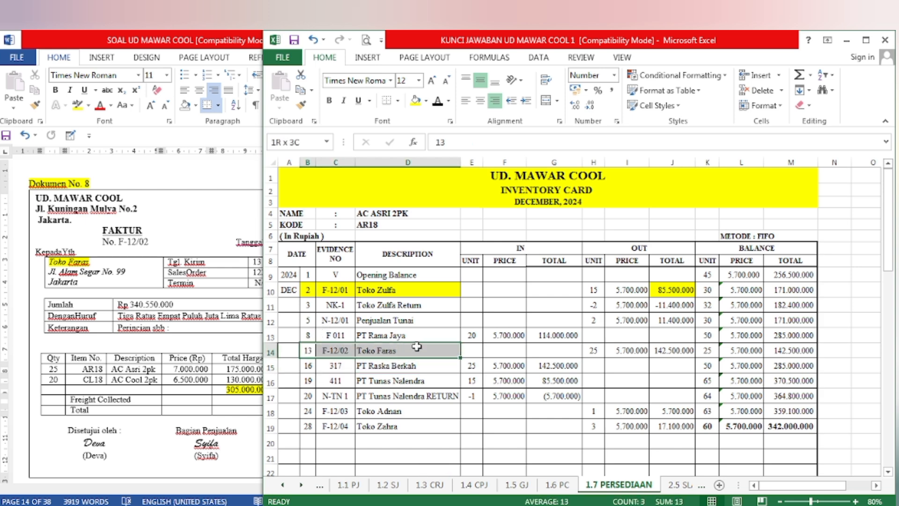
click(415, 99)
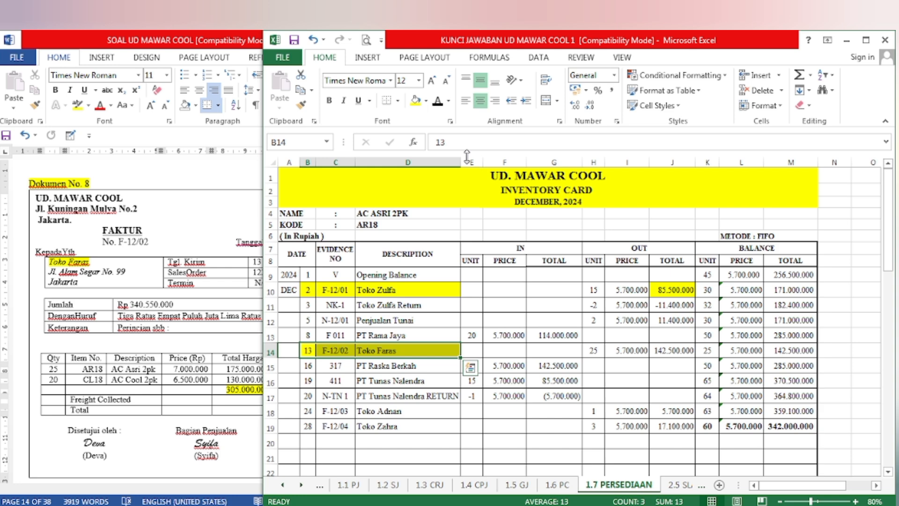
click(690, 354)
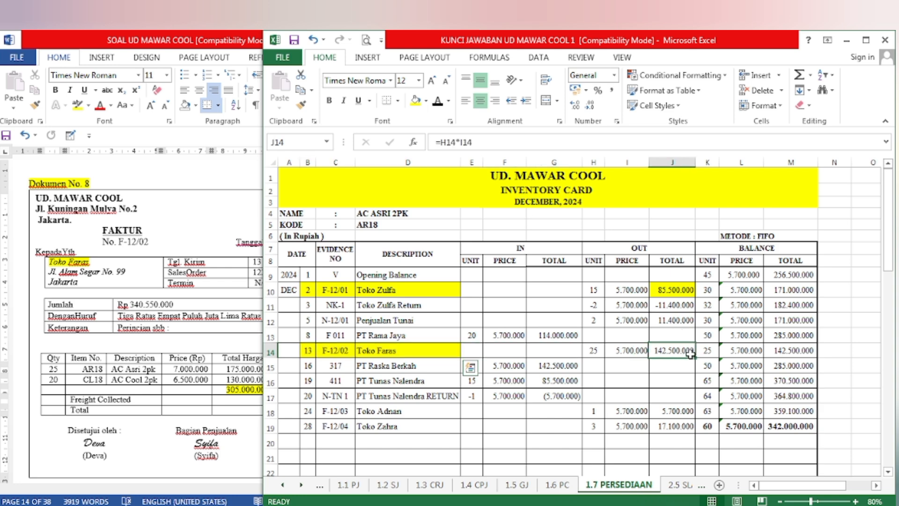
click(414, 103)
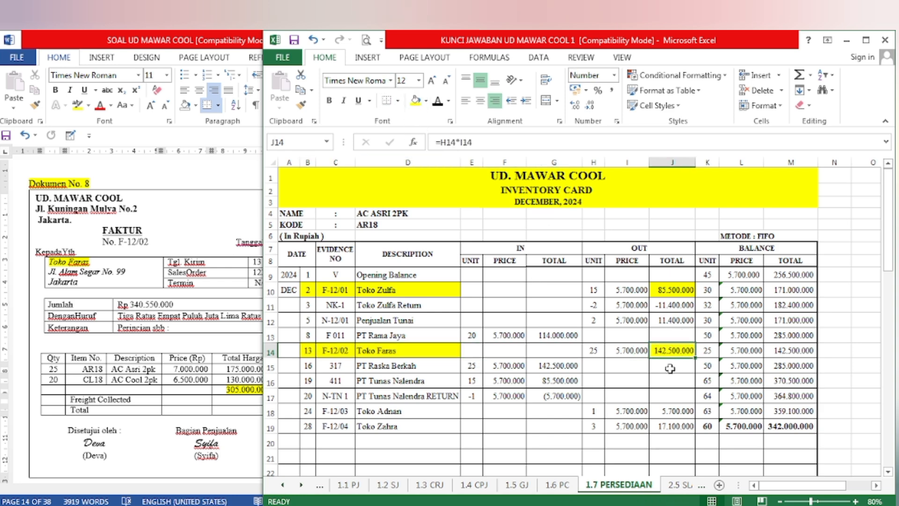
Fill the F-12/02 Toko Faras cells B46:D46 and OUT total J46 of the AC Cool 2pk inventory card yellow
scroll(670, 369, down, 10)
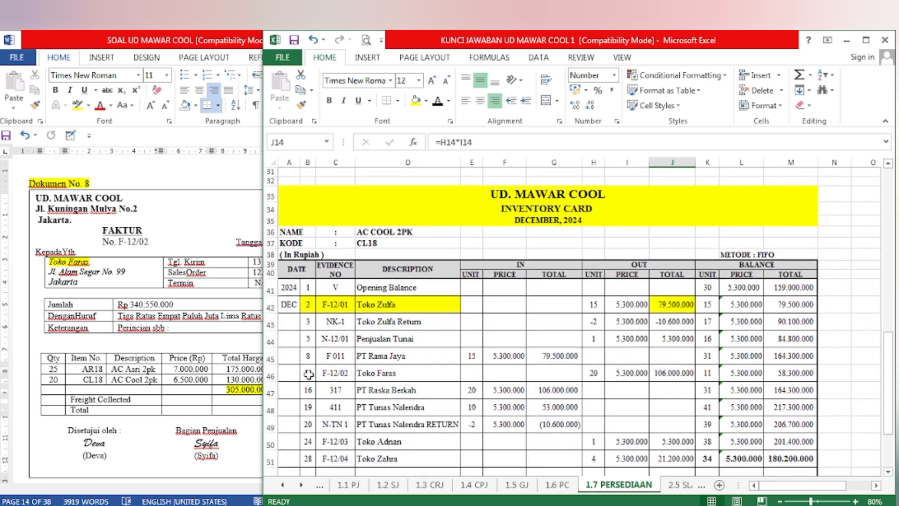
drag(308, 373, 412, 379)
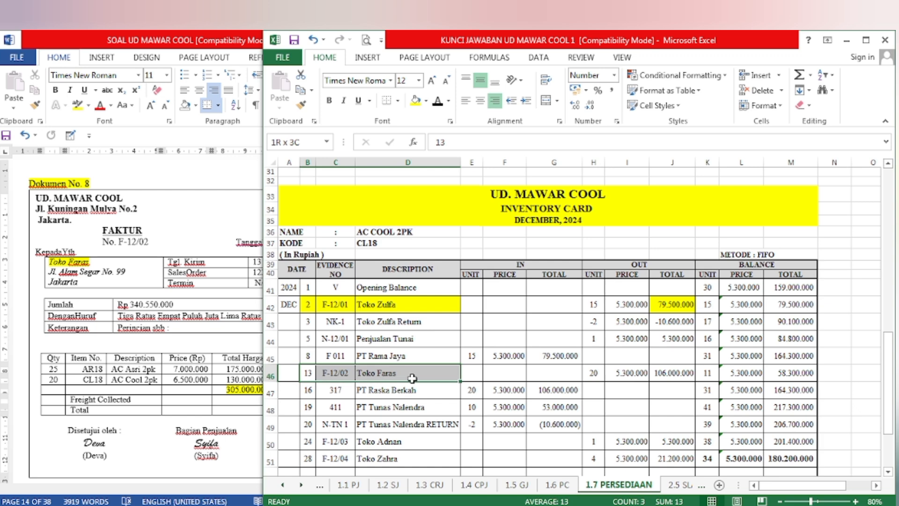
click(415, 100)
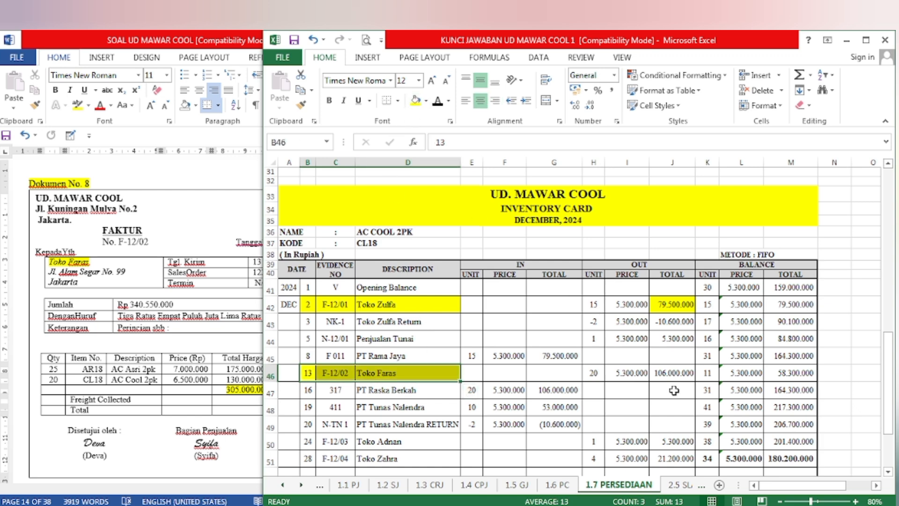
click(676, 373)
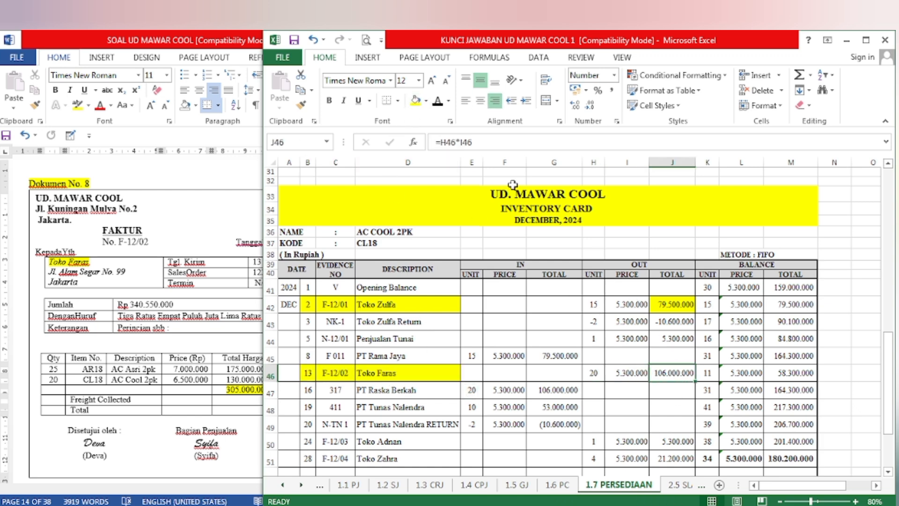
click(414, 100)
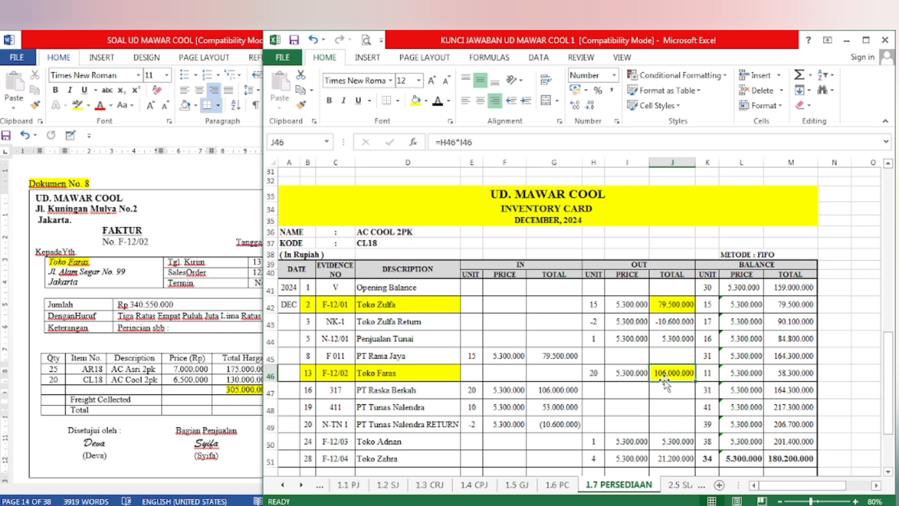
On the 1.2 SJ sheet, apply the black font colour to Cost of Goods Sold cell G9 and Merchandise Inventory cell L9
scroll(667, 384, up, 10)
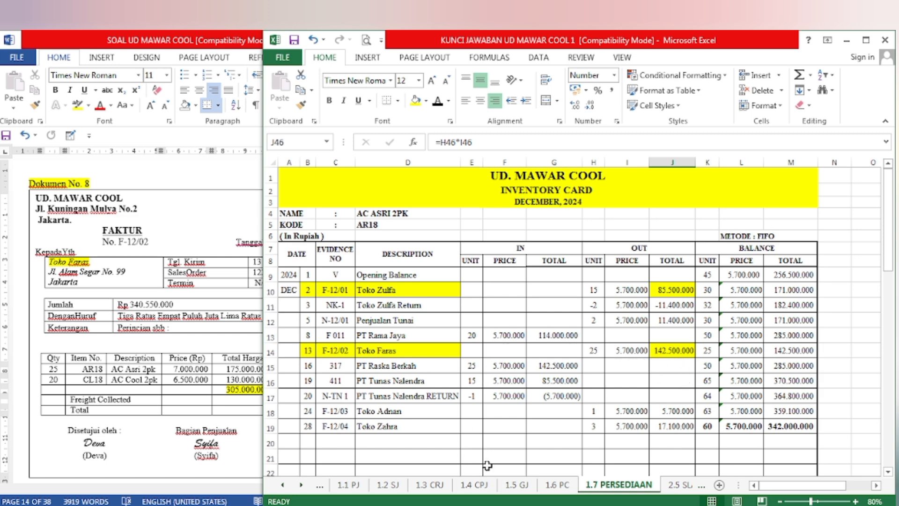
click(396, 484)
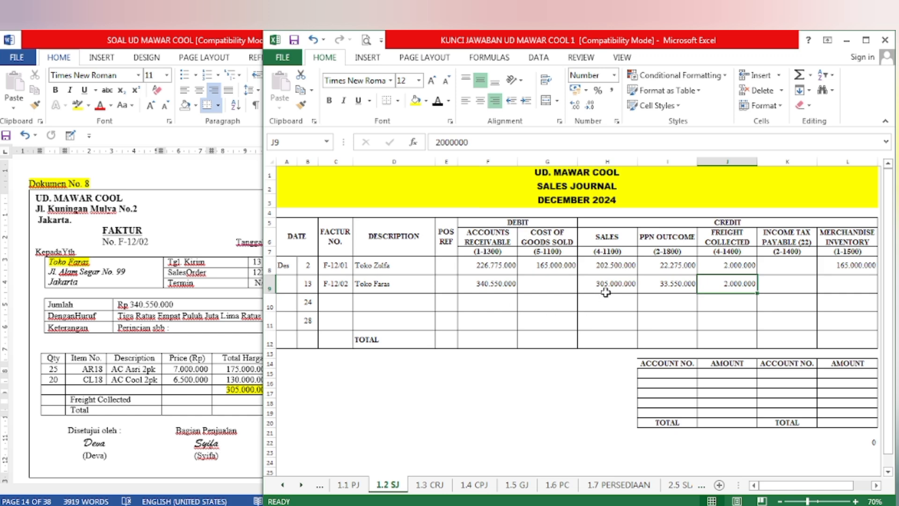
click(556, 286)
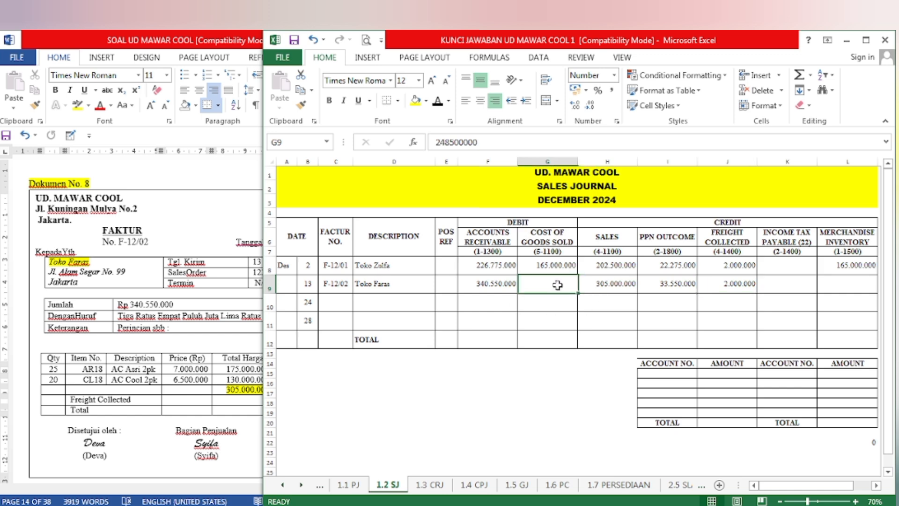
click(437, 100)
click(842, 288)
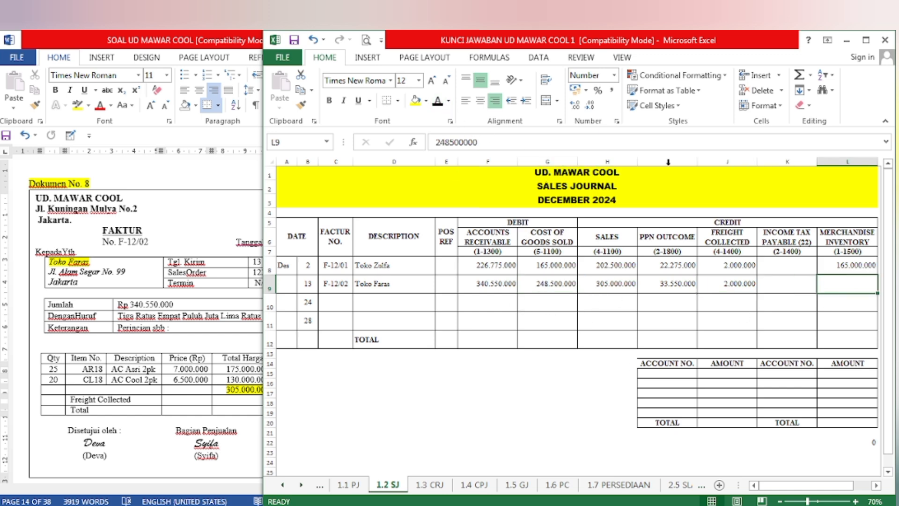
click(433, 104)
Highlight the Dokumen No. 15 label above invoice F-12/03 in yellow in Word
click(213, 384)
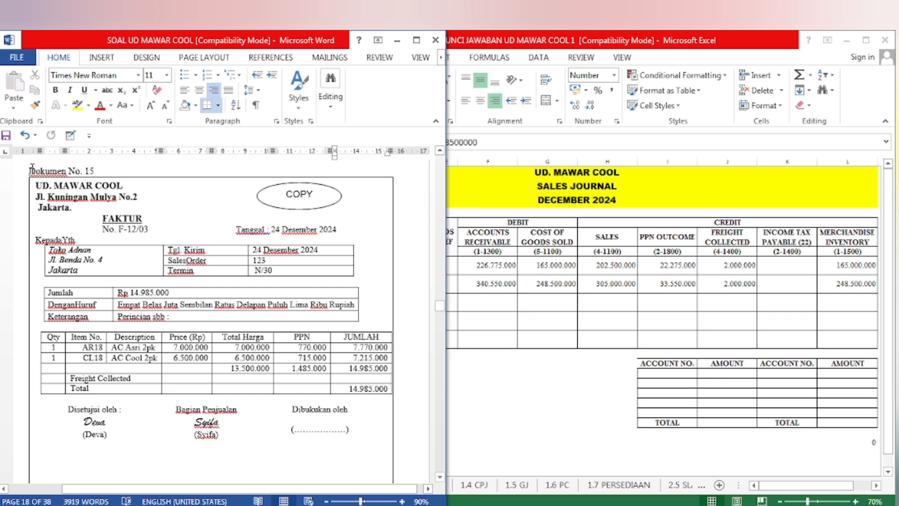
drag(32, 168, 101, 171)
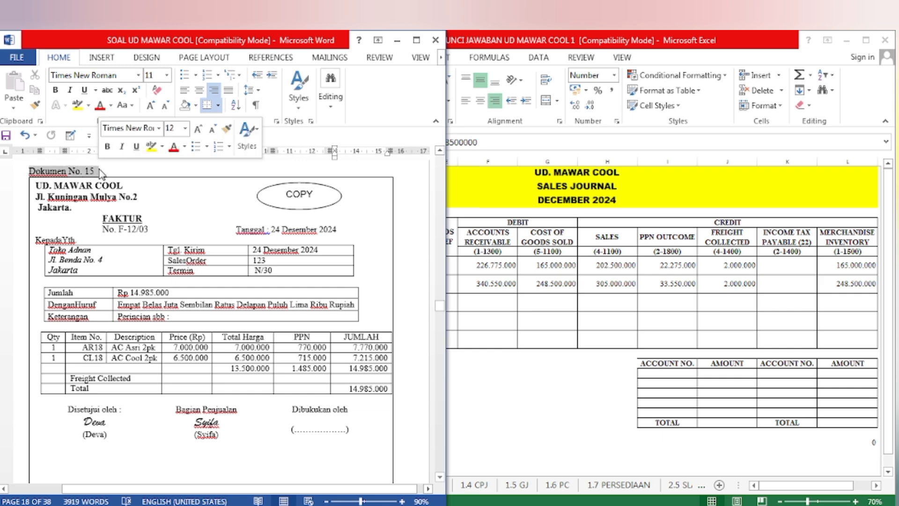
click(152, 145)
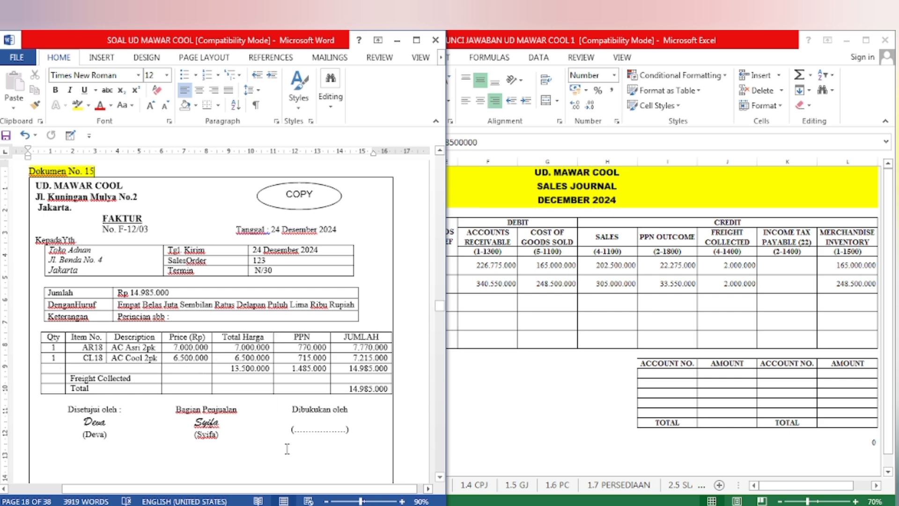
Apply the black font colour to the date, invoice number and description cells B10:D10 of the sales journal in Excel
click(522, 422)
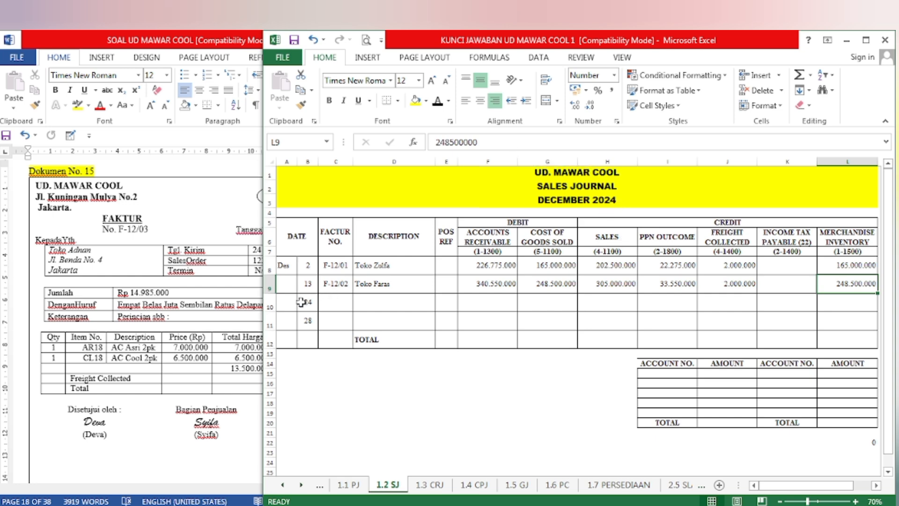
drag(306, 302, 383, 305)
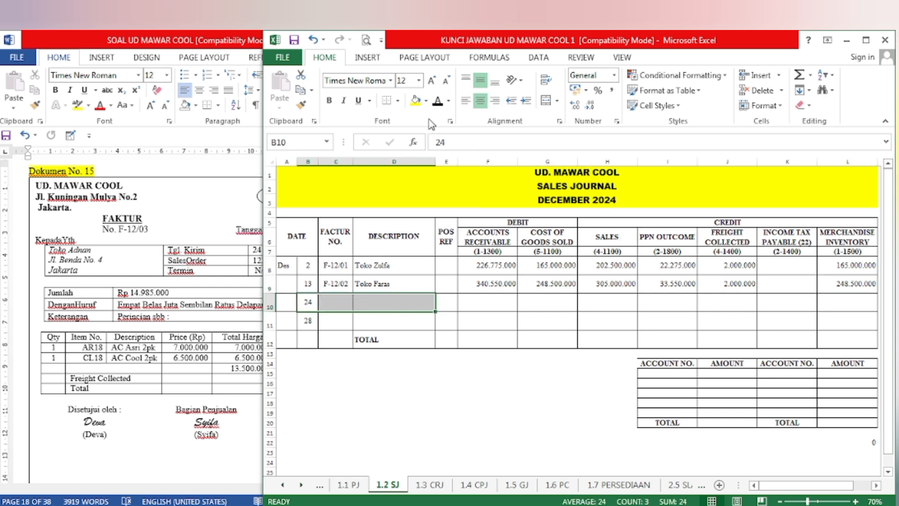
click(436, 100)
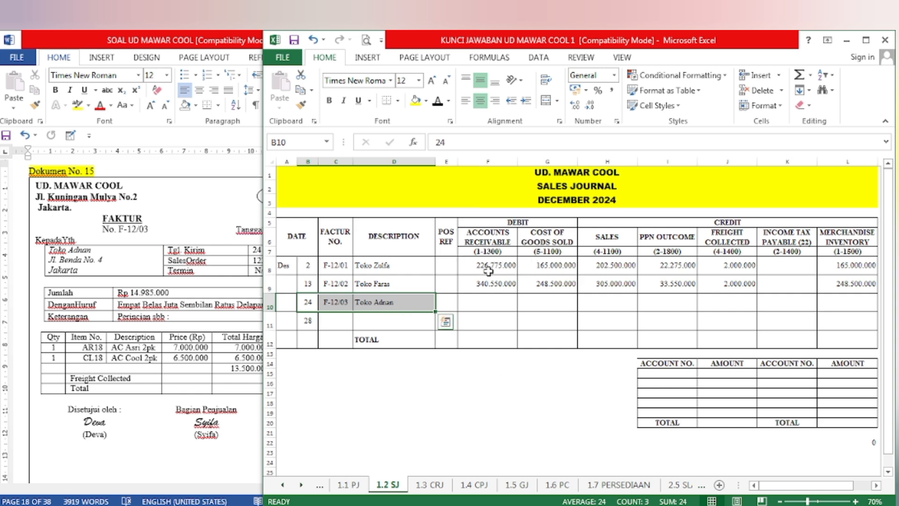
Highlight the invoice total 14.985.000 in yellow in Word and apply the black font colour to Accounts Receivable cell F10 in Excel
click(121, 372)
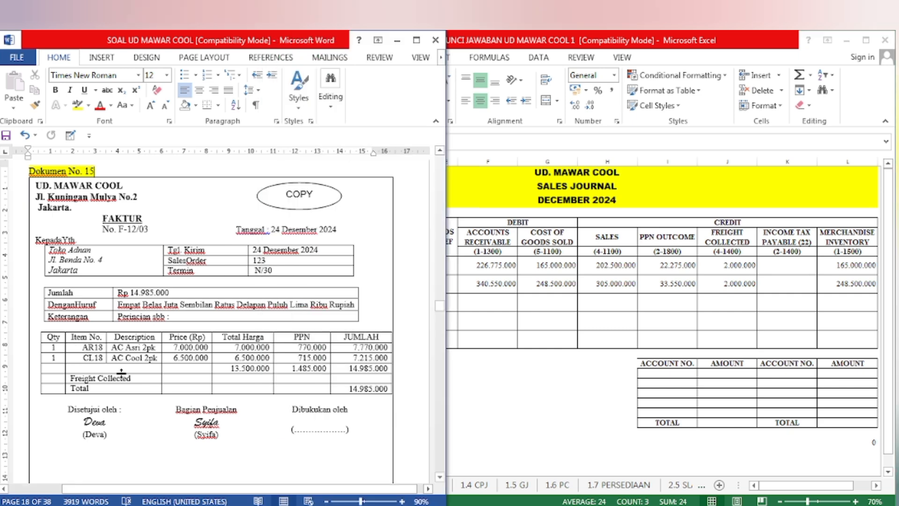
drag(349, 389, 386, 389)
key(ctrl+c)
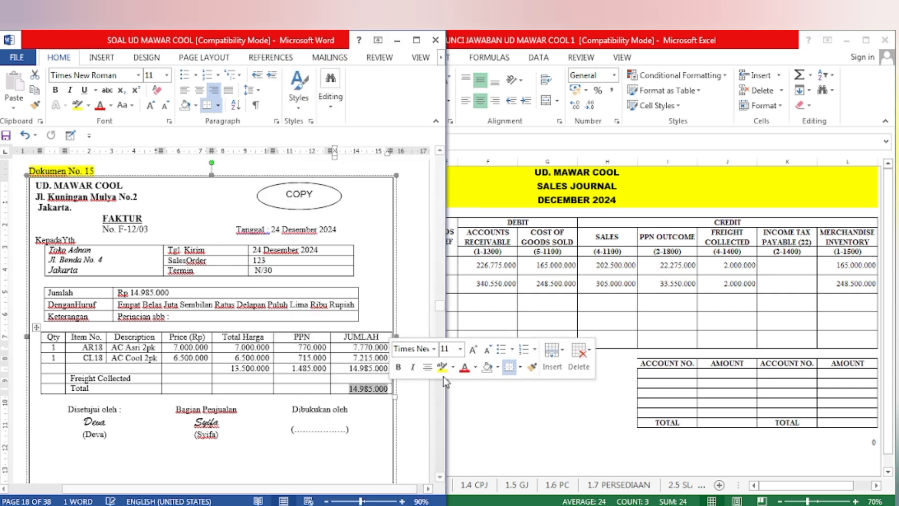
click(442, 367)
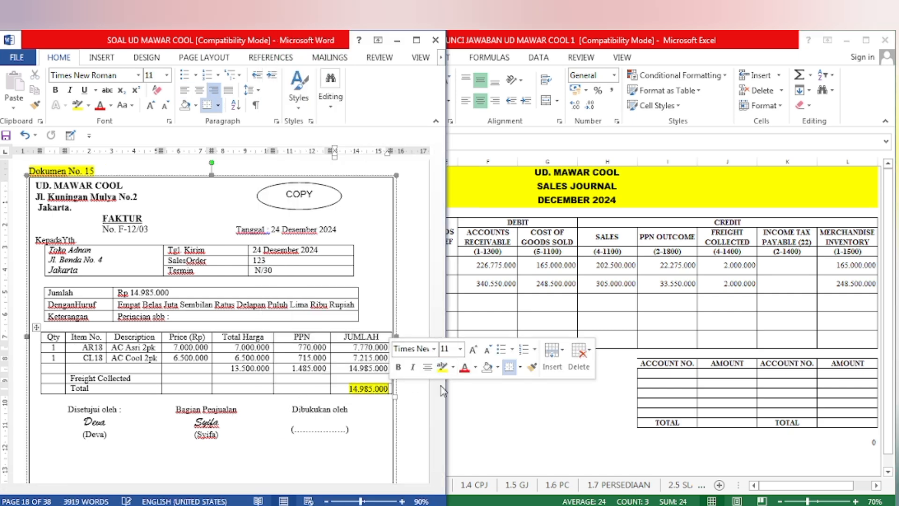
click(543, 410)
click(505, 302)
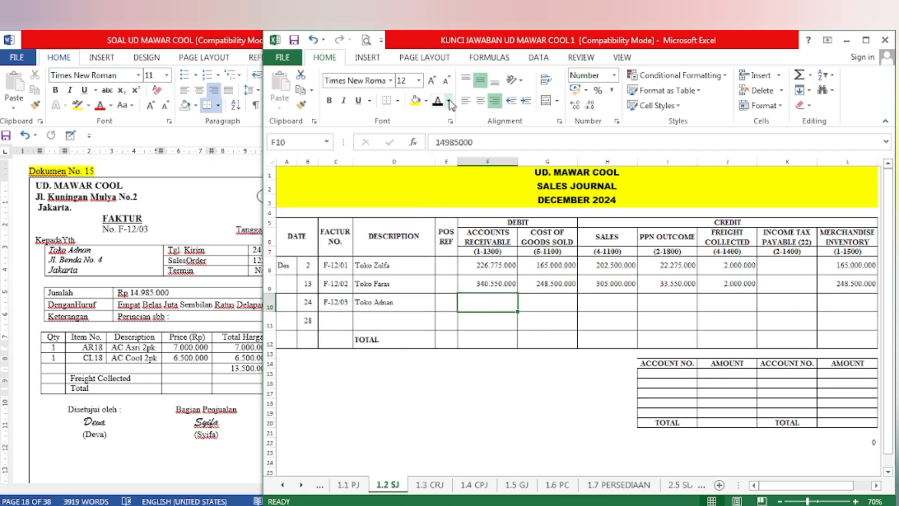
key(ctrl+v)
click(123, 367)
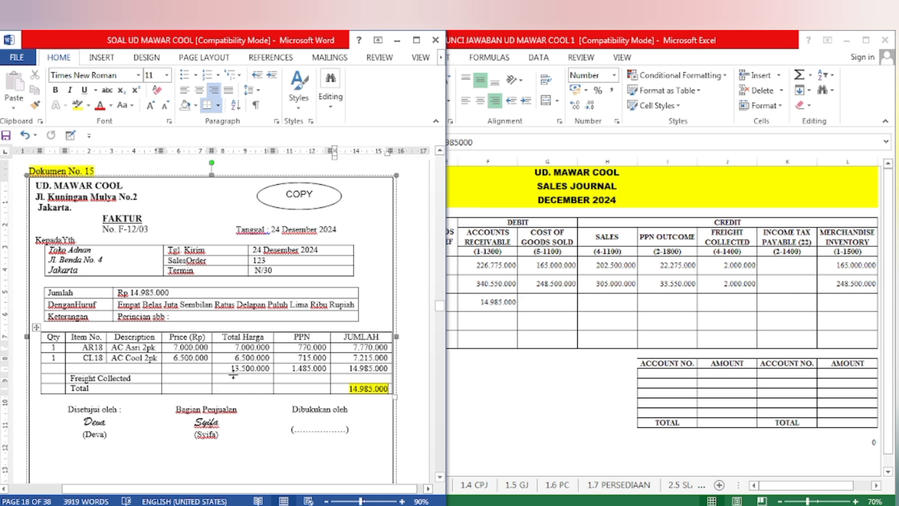
Highlight the sales subtotal 13.500.000 in yellow in Word and apply the black font colour to Sales cell H10 in Excel
drag(229, 369, 272, 368)
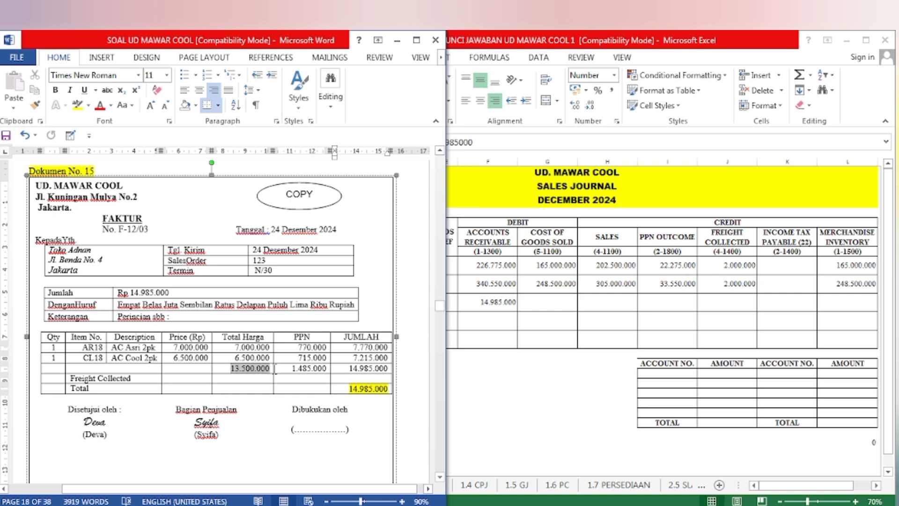
click(325, 410)
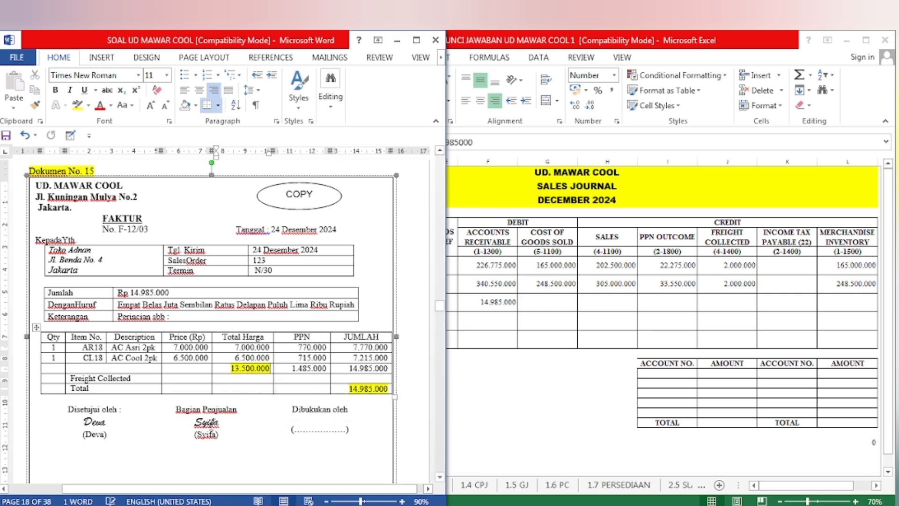
click(673, 282)
click(593, 303)
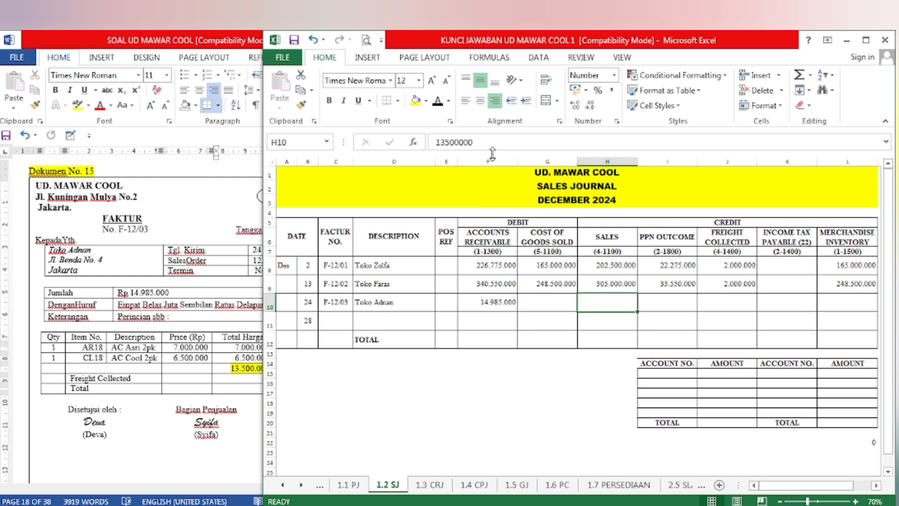
click(220, 346)
Highlight the PPN total 1.485.000 in yellow in Word and apply the black font colour to PPN Outcome cell I10 in Excel
click(667, 302)
click(189, 446)
drag(292, 368, 327, 368)
click(77, 105)
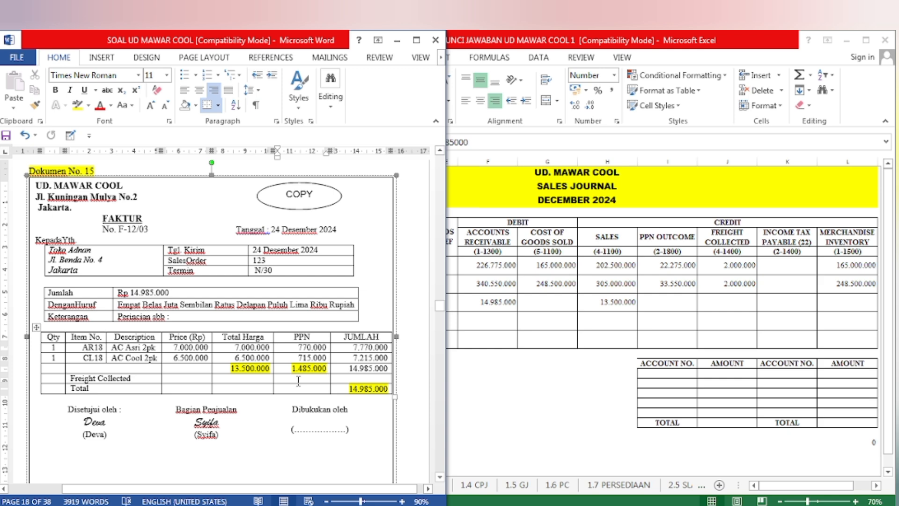
click(602, 368)
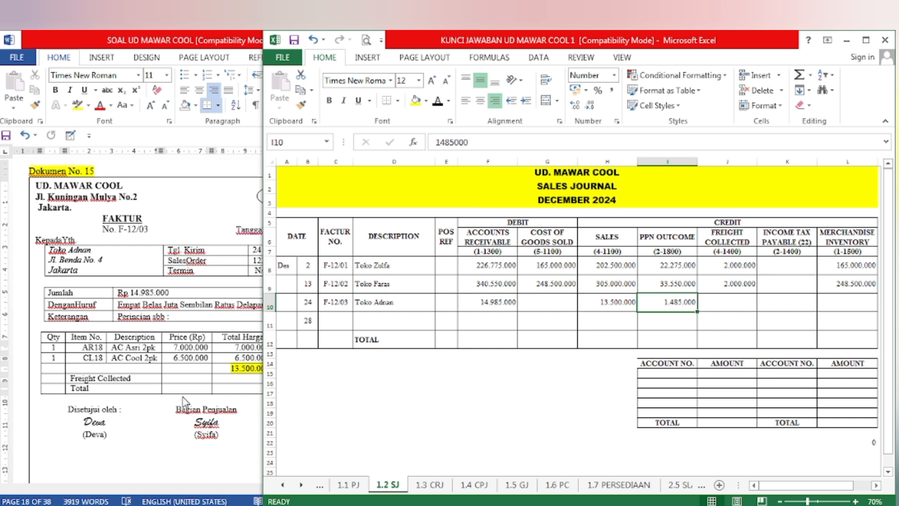
On the AR18 inventory card of the 1.7 PERSEDIAAN sheet, fill the F-12/03 cells B18:D18 and OUT total J18 yellow
click(257, 397)
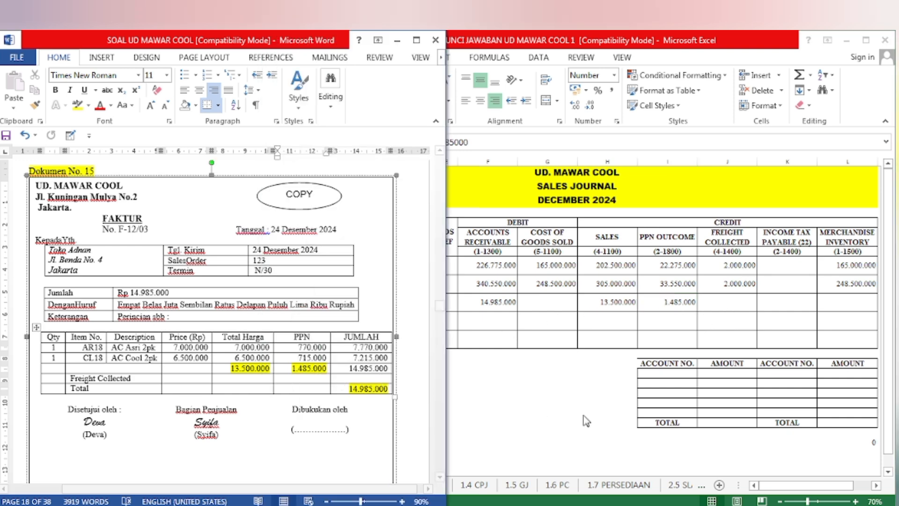
click(596, 422)
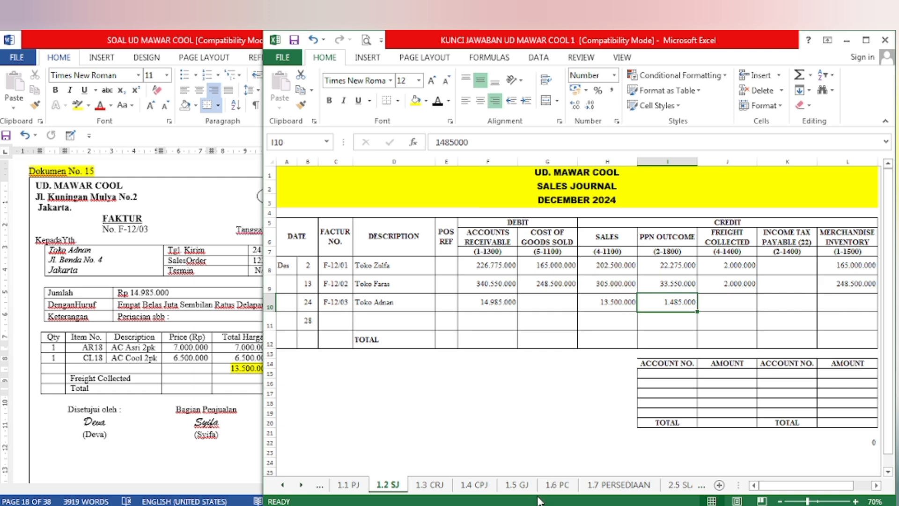
click(611, 485)
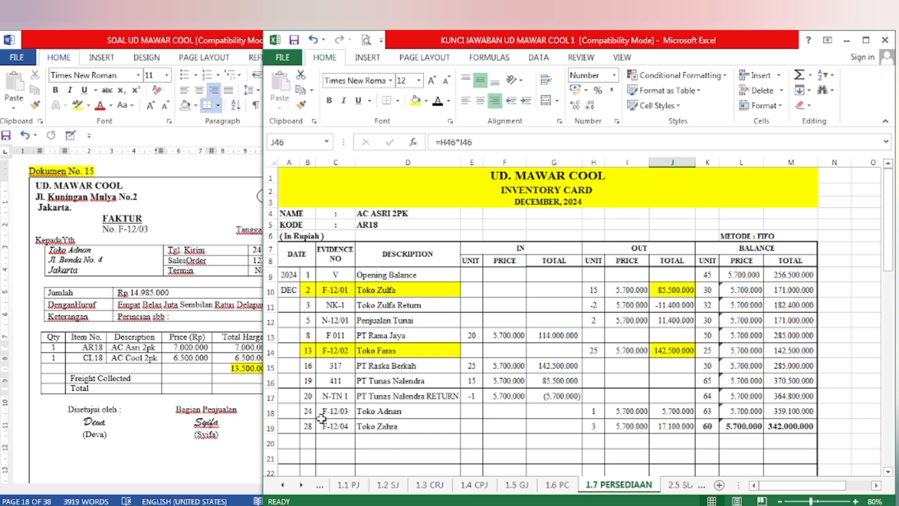
drag(308, 413, 407, 413)
click(416, 102)
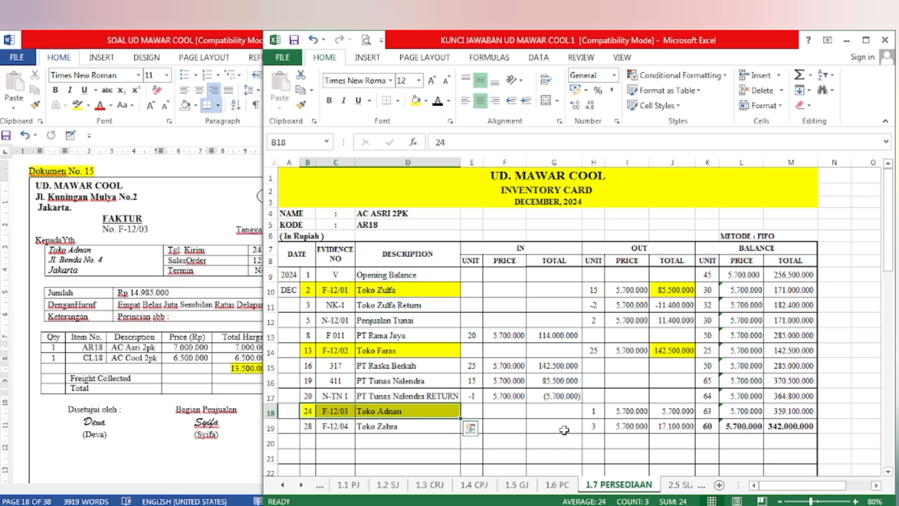
click(675, 412)
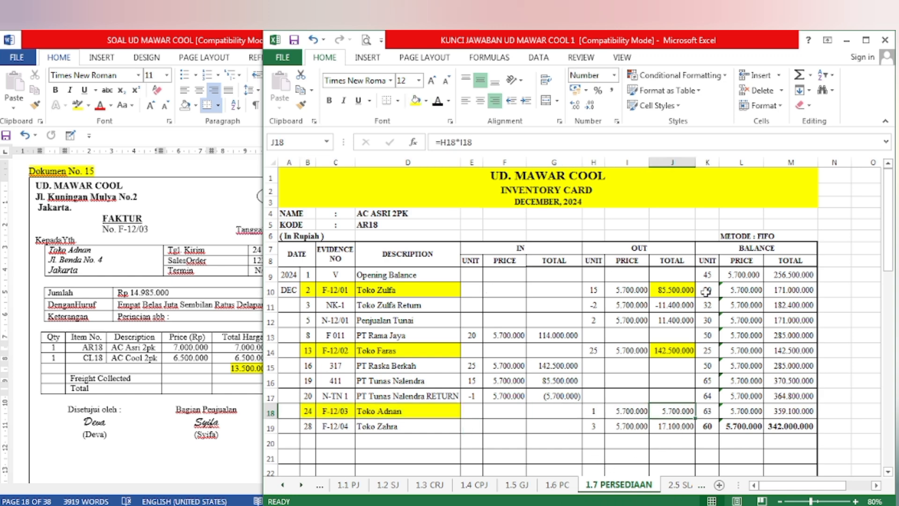
click(416, 102)
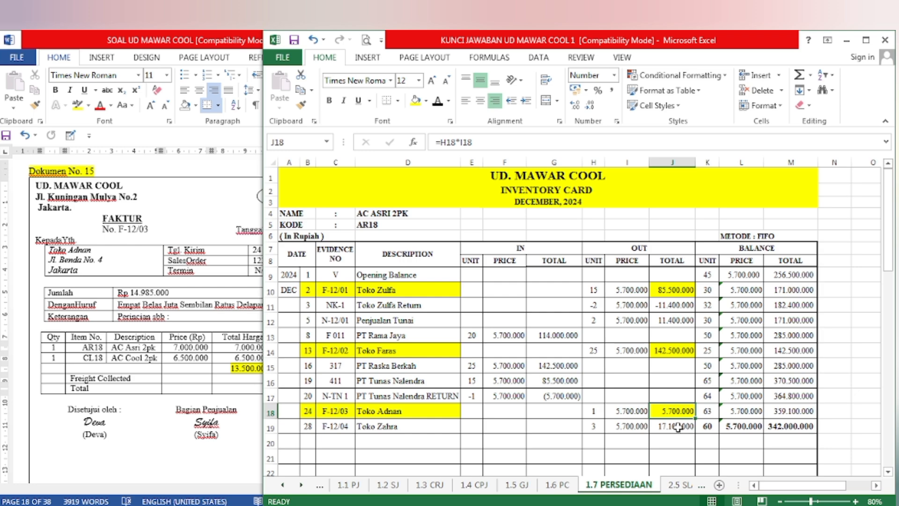
On the CL18 inventory card, fill the F-12/03 cells B50:D50 and OUT total J50 yellow
scroll(662, 426, down, 11)
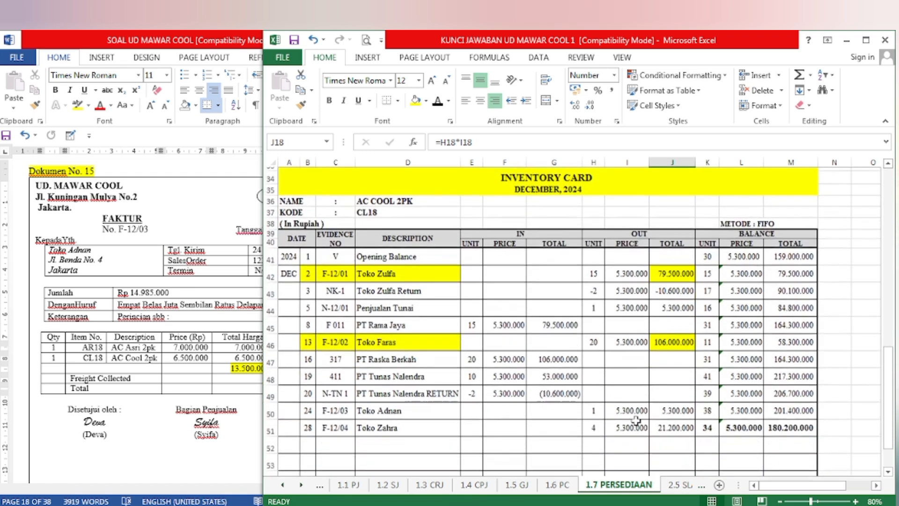
scroll(400, 399, up, 1)
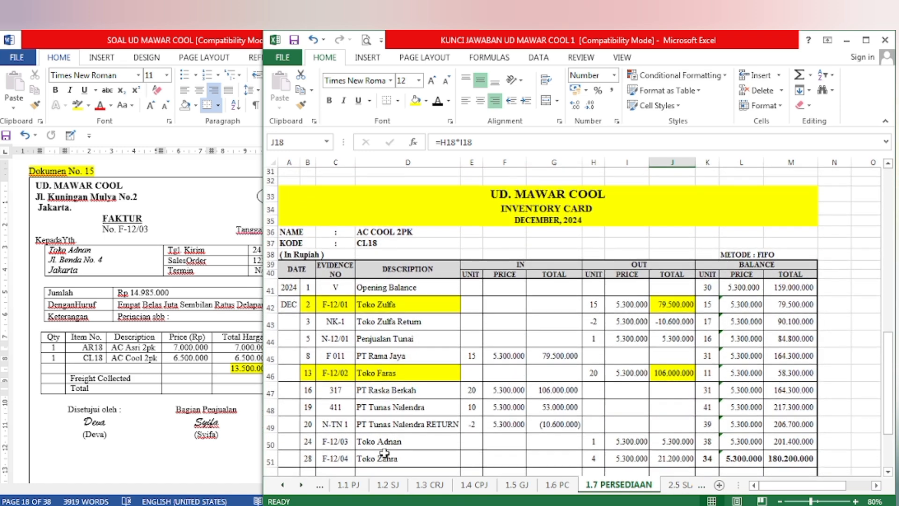
drag(309, 441, 416, 439)
click(415, 100)
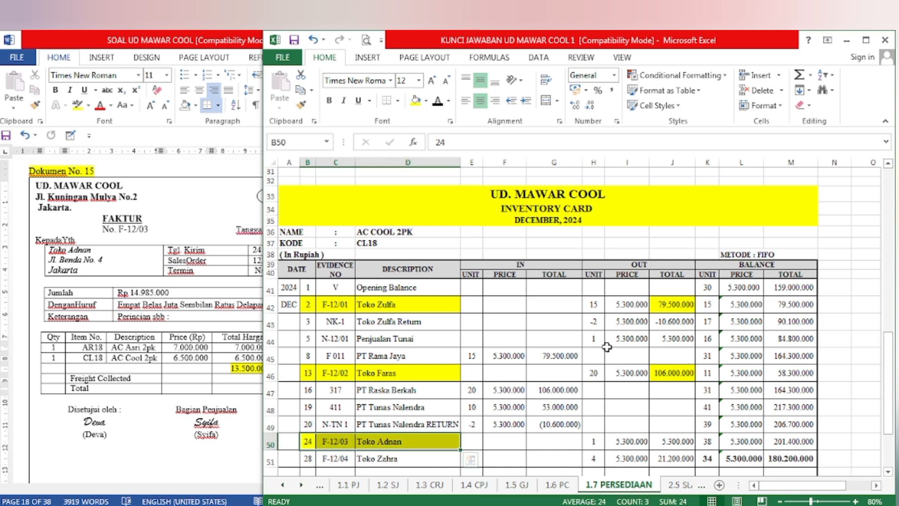
click(685, 440)
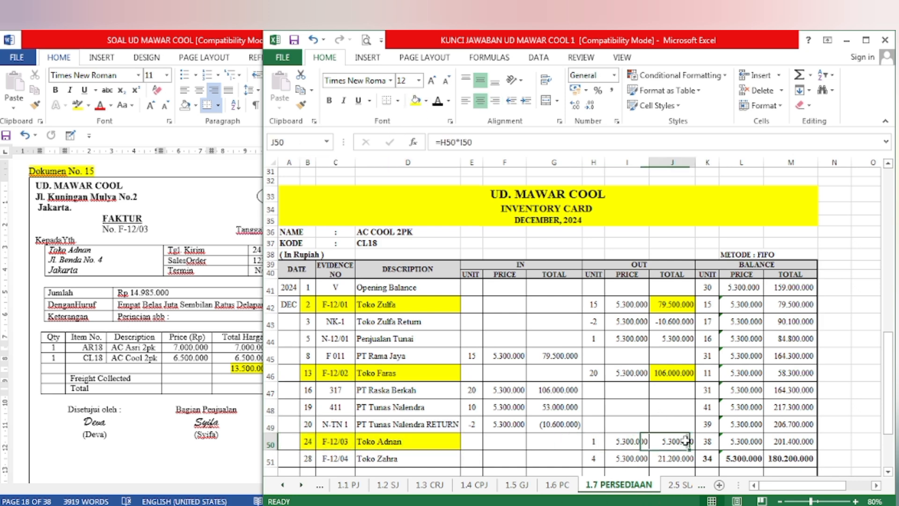
click(415, 99)
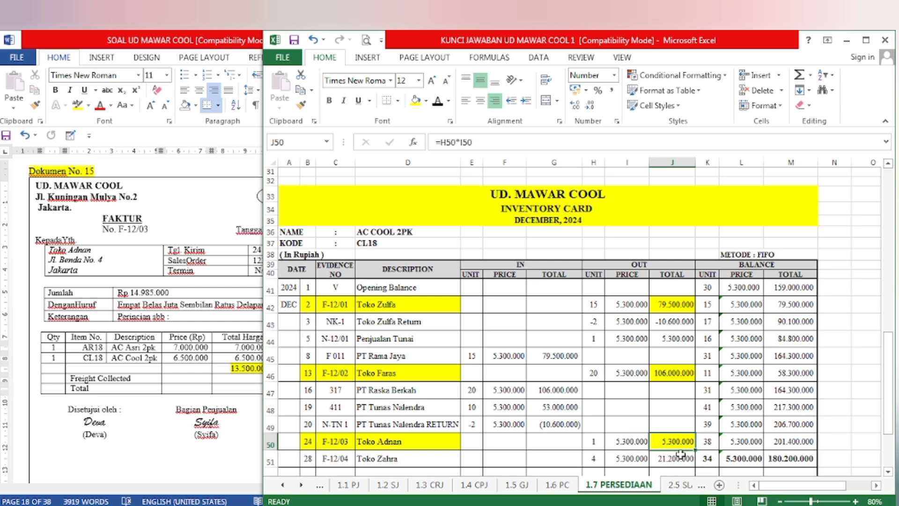
On the 1.2 SJ sheet, apply the black font colour to Cost of Goods Sold cell G10 and Merchandise Inventory cell L10
scroll(623, 352, up, 10)
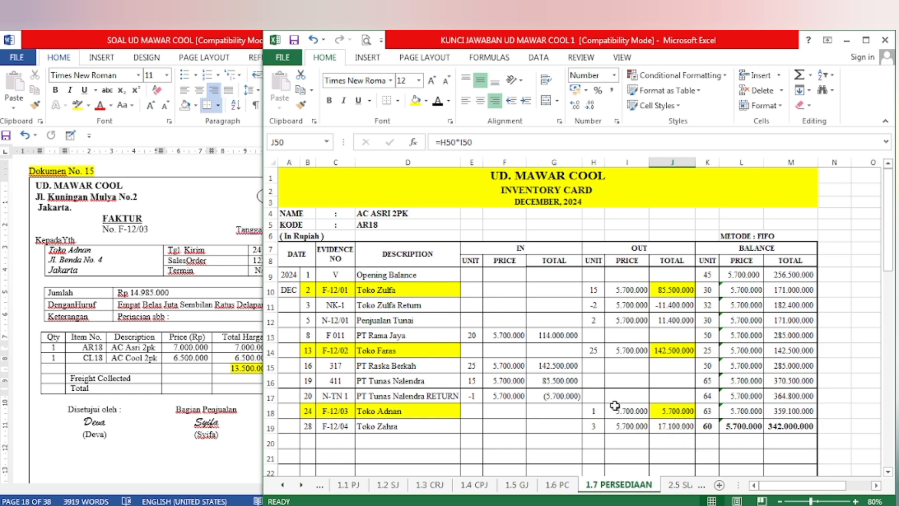
click(387, 487)
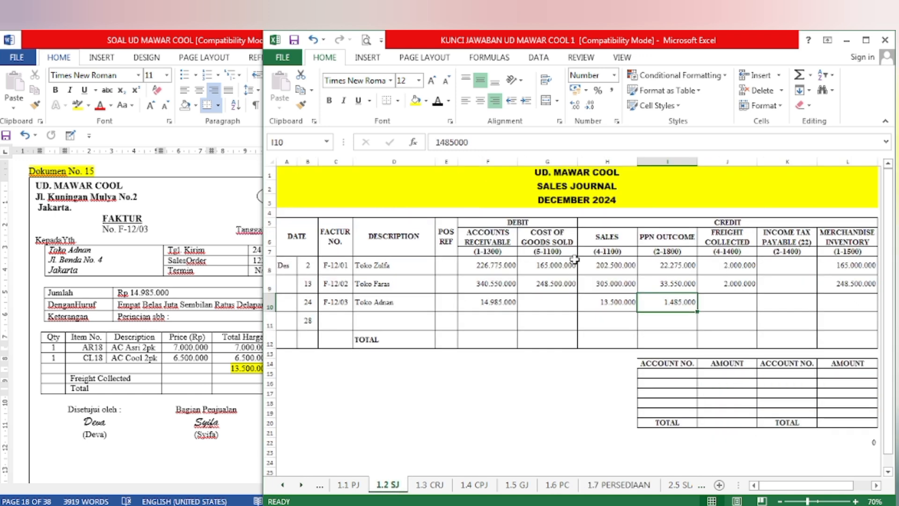
click(550, 302)
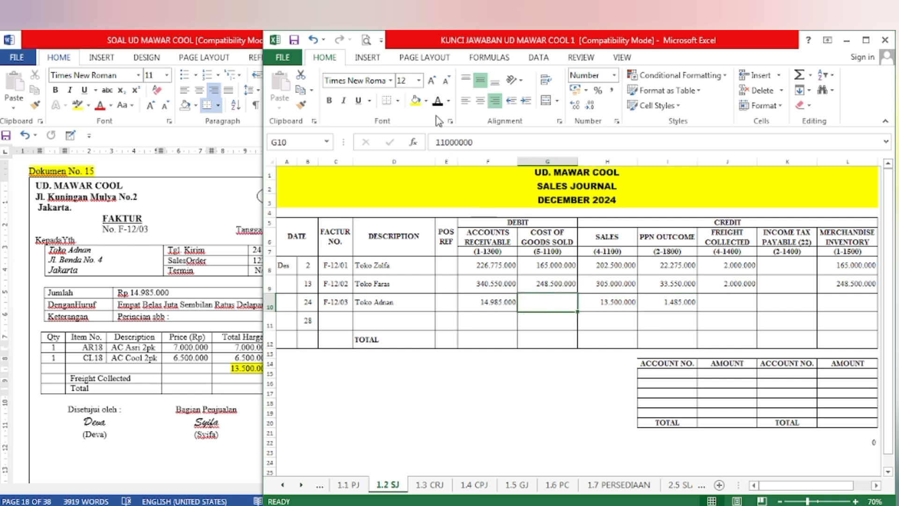
click(438, 101)
click(820, 302)
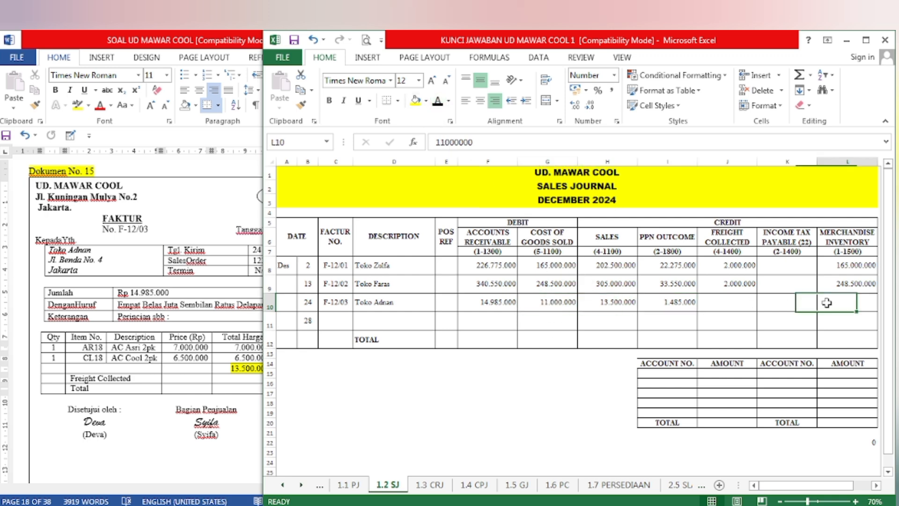
click(438, 101)
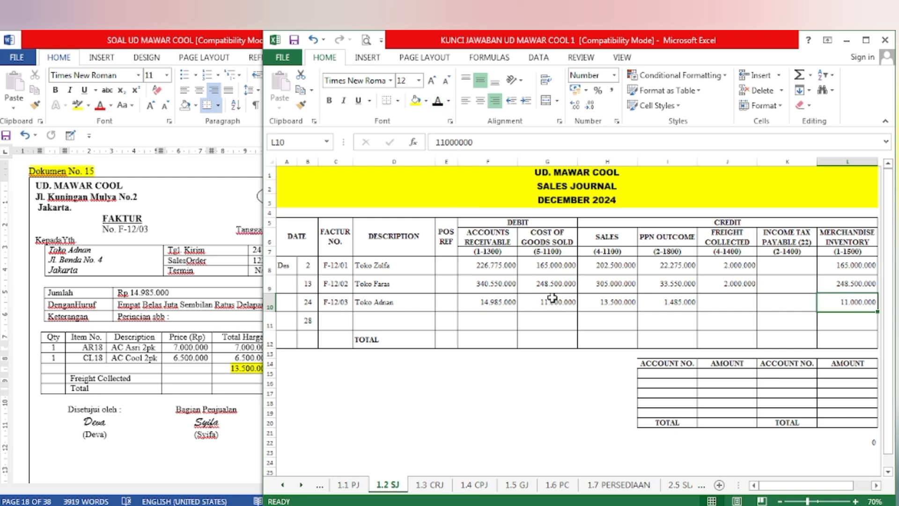
Highlight the Dokumen No. 17 label above invoice F-12/04 in yellow in Word
click(130, 431)
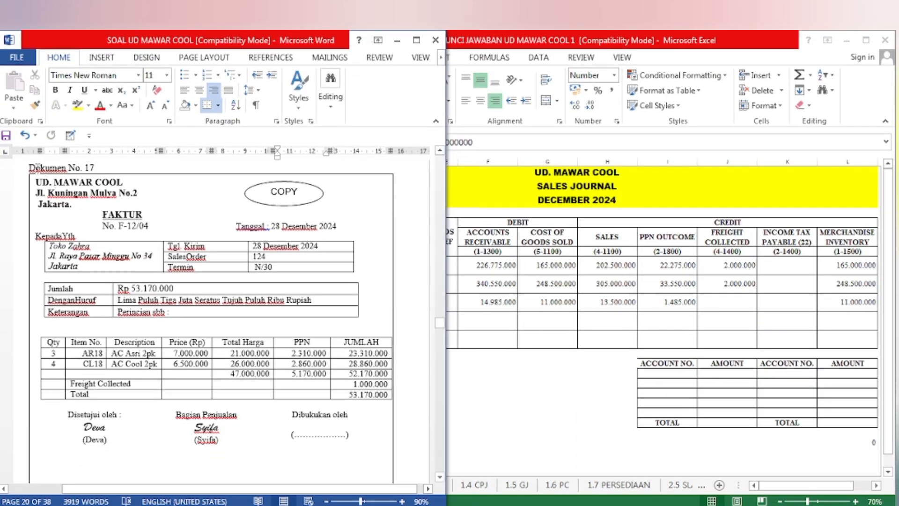
drag(31, 165, 96, 167)
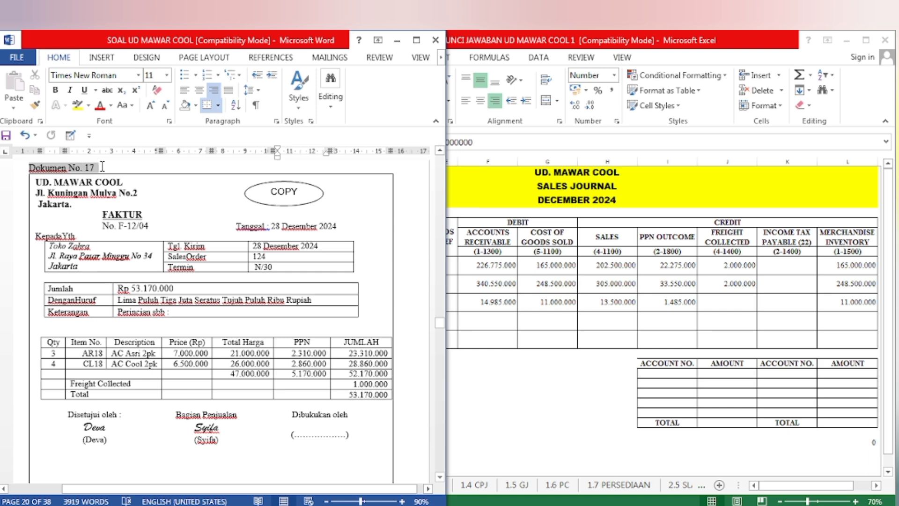
click(153, 144)
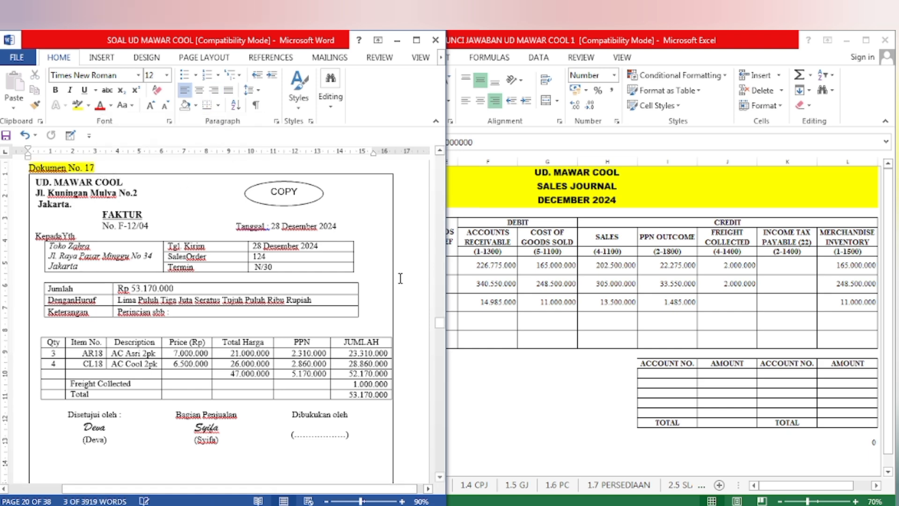
key(Right)
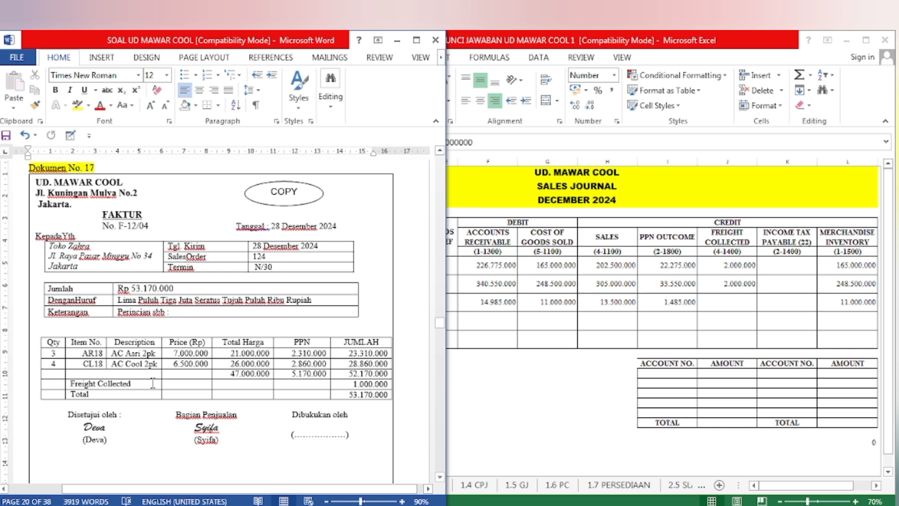
Apply the black font colour to the date, invoice number and description cells B11:D11 of the sales journal in Excel
click(564, 418)
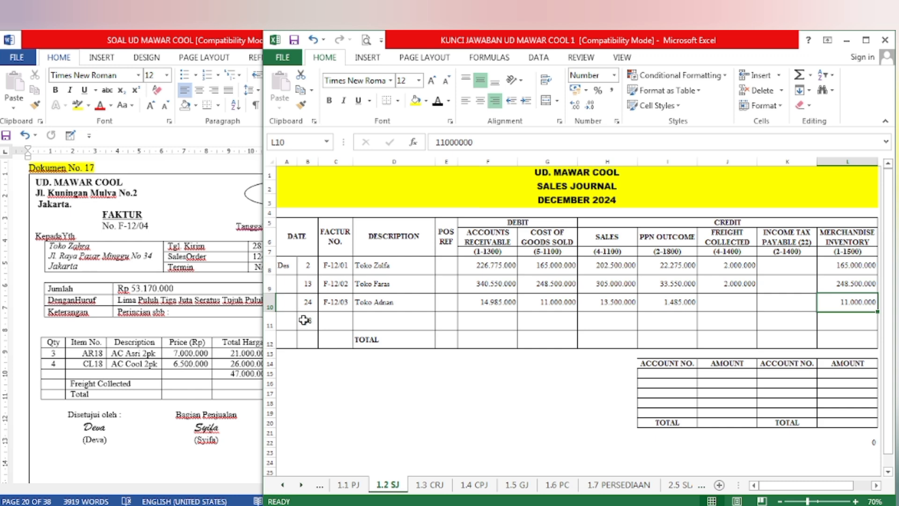
drag(311, 322, 381, 320)
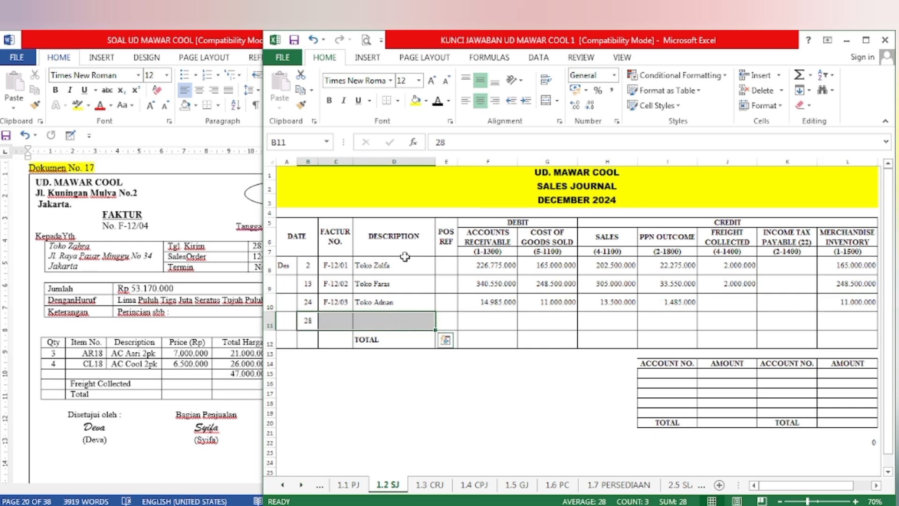
click(439, 103)
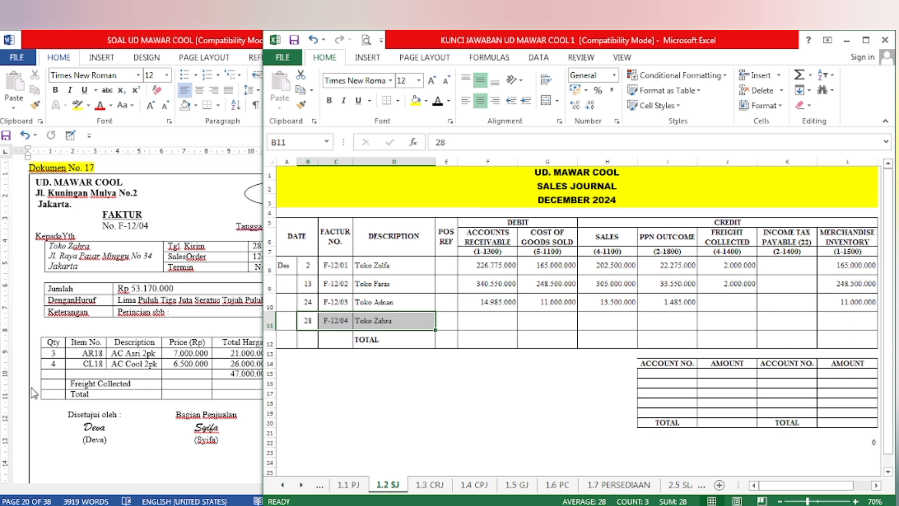
Highlight the invoice total 53.170.000 in yellow in Word and apply the black font colour to Accounts Receivable cell F11 in Excel
click(99, 392)
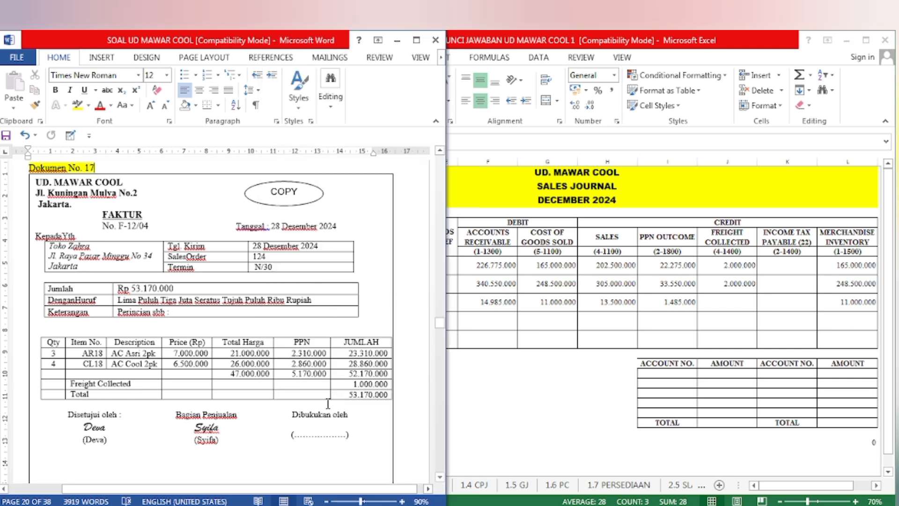
drag(347, 394, 392, 397)
key(ctrl+c)
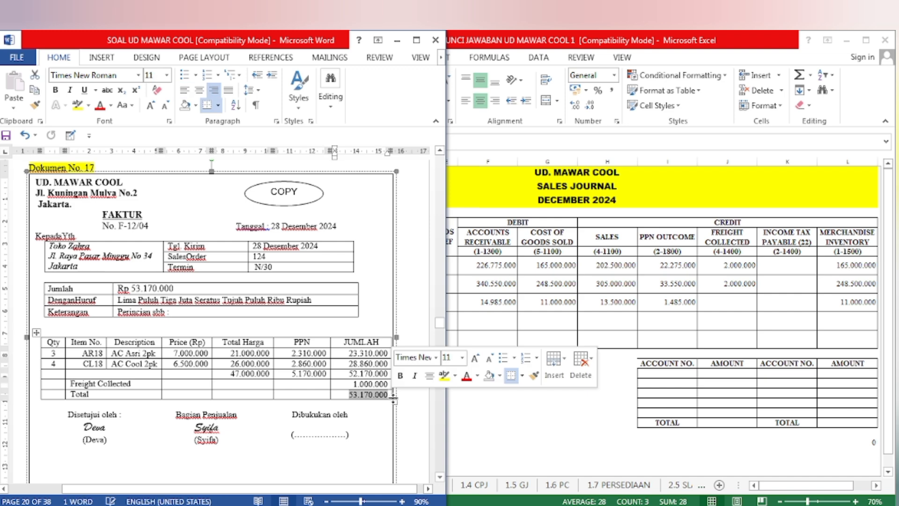
click(447, 378)
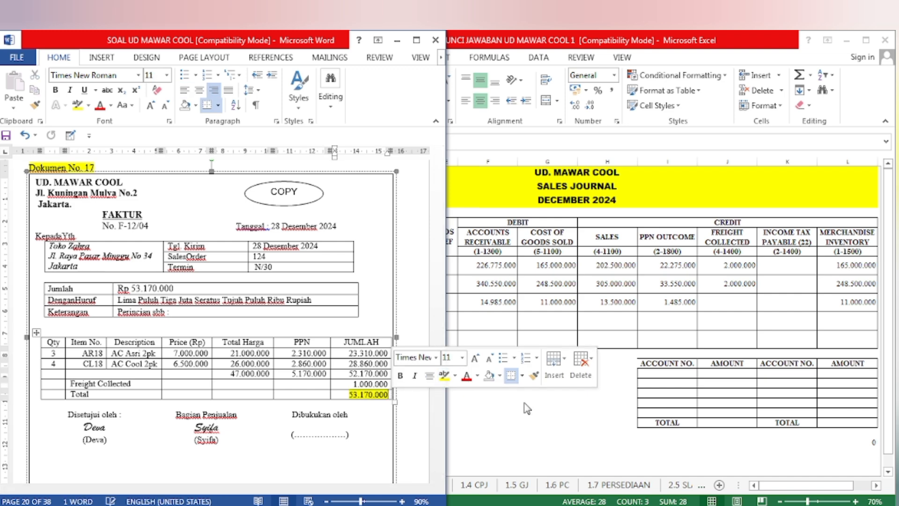
click(556, 435)
click(487, 320)
key(ctrl+v)
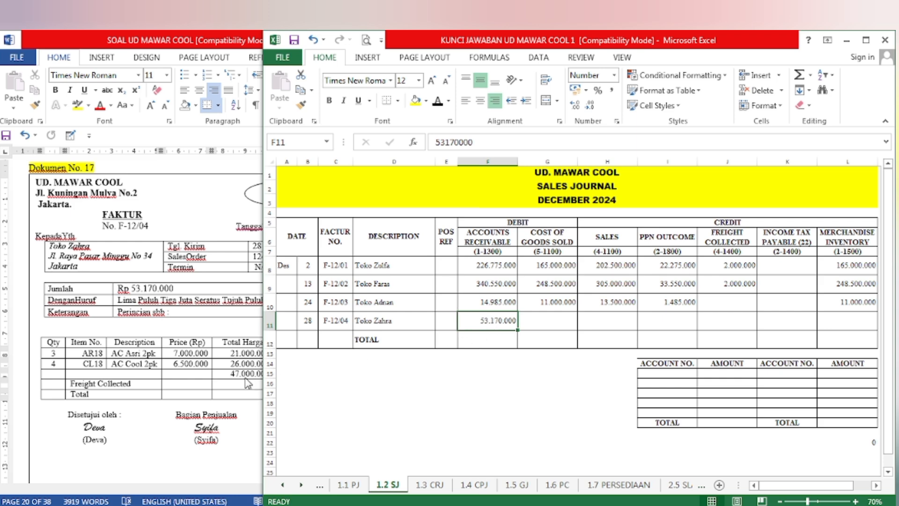
Highlight the Total Harga subtotal 47.000.000 of invoice F-12/04 in yellow in Word and return to the sales journal in Excel
click(218, 383)
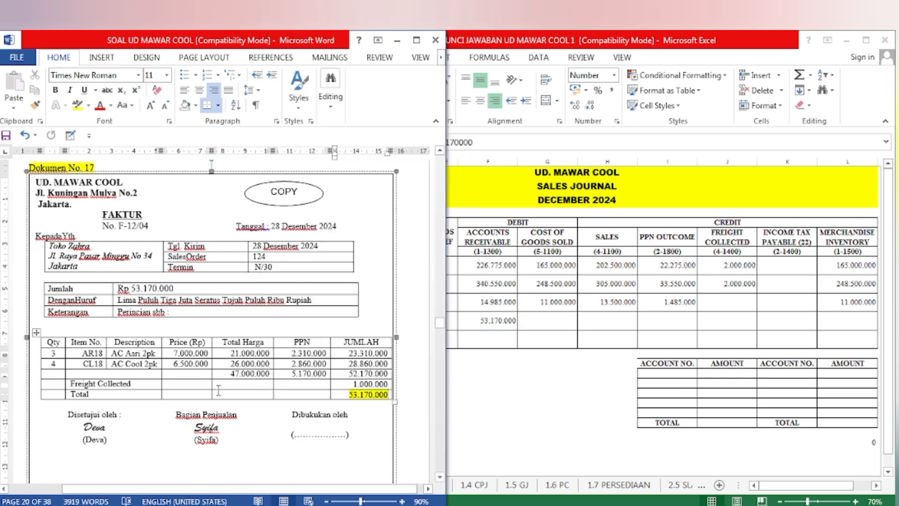
drag(228, 373, 271, 374)
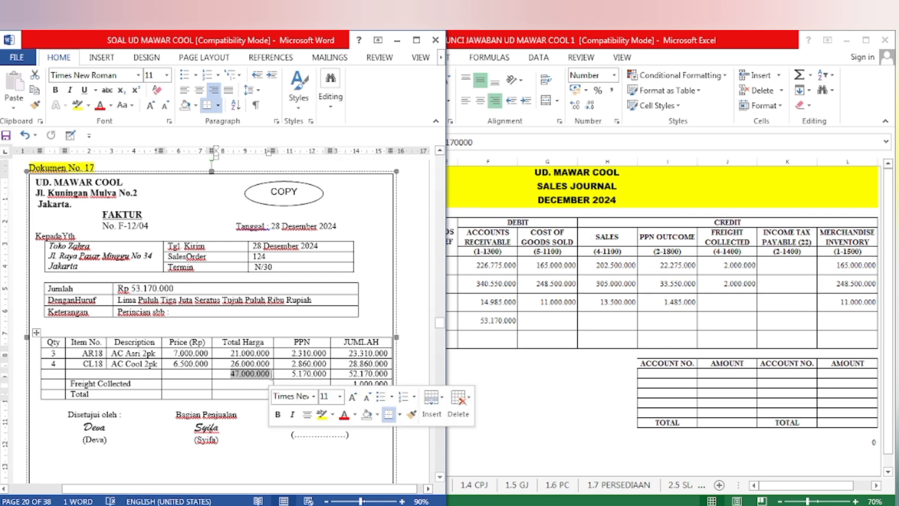
click(323, 417)
click(583, 373)
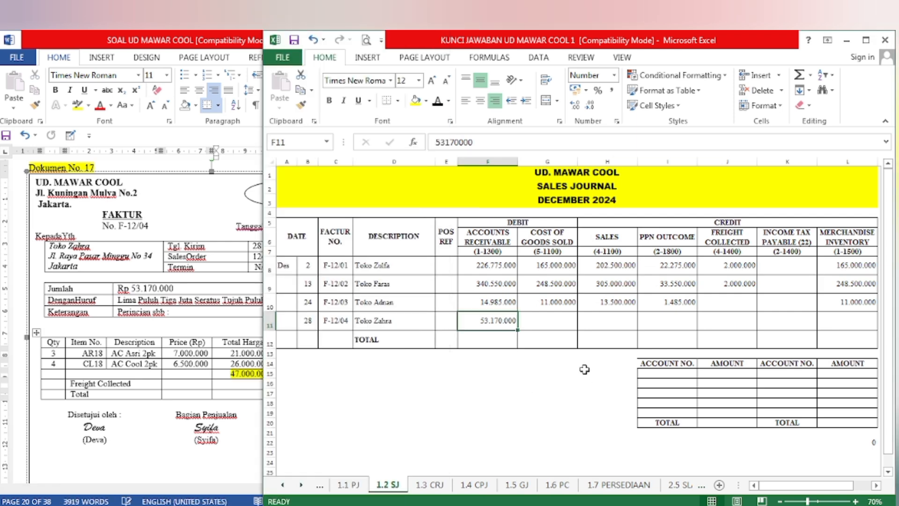
Apply the black font colour to Sales cell H11 in Excel and highlight the PPN subtotal 5.170.000 of invoice F-12/04 in yellow in Word
click(602, 316)
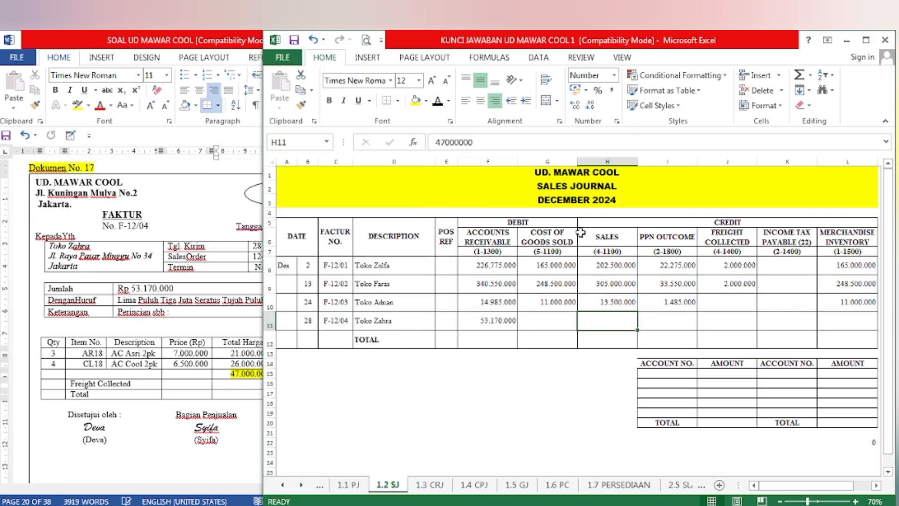
click(438, 101)
click(169, 368)
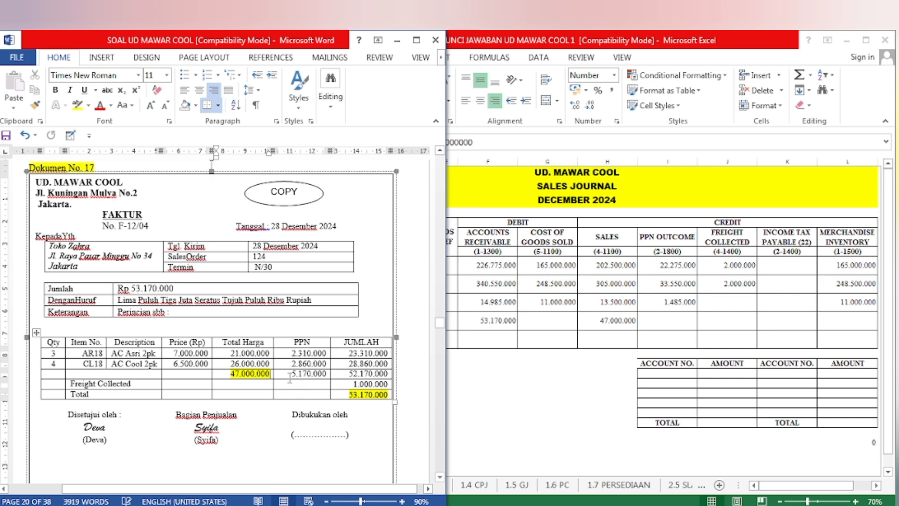
drag(292, 373, 325, 373)
click(377, 412)
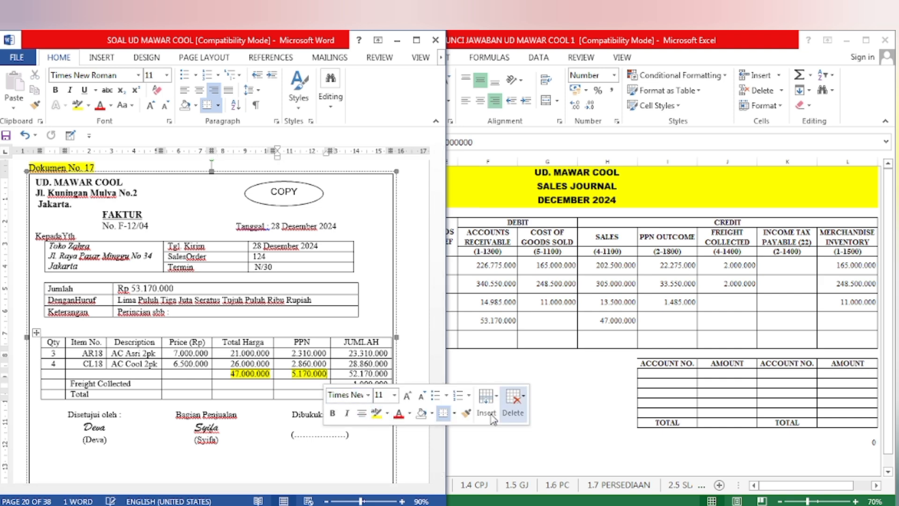
Apply the black font colour to PPN Outcome cell I11 in Excel and highlight the Freight Collected amount 1.000.000 in yellow in Word
click(607, 321)
click(666, 320)
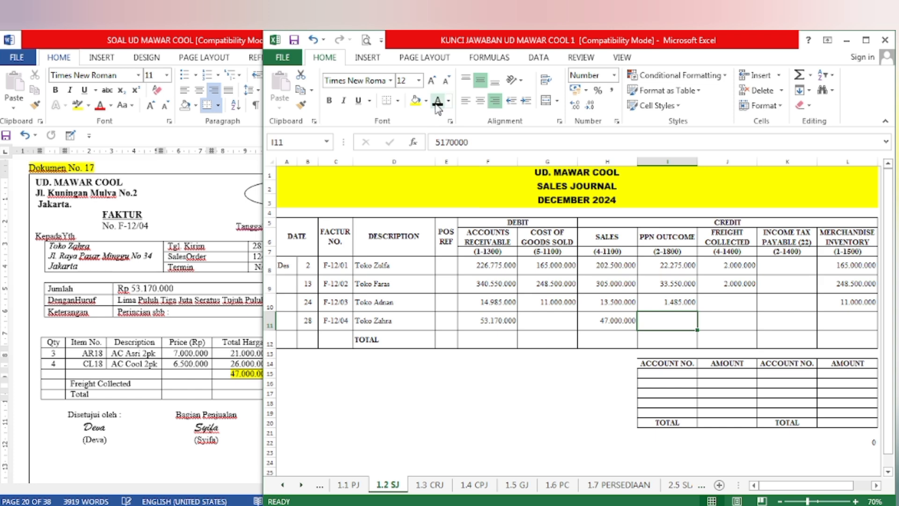
click(437, 100)
click(198, 408)
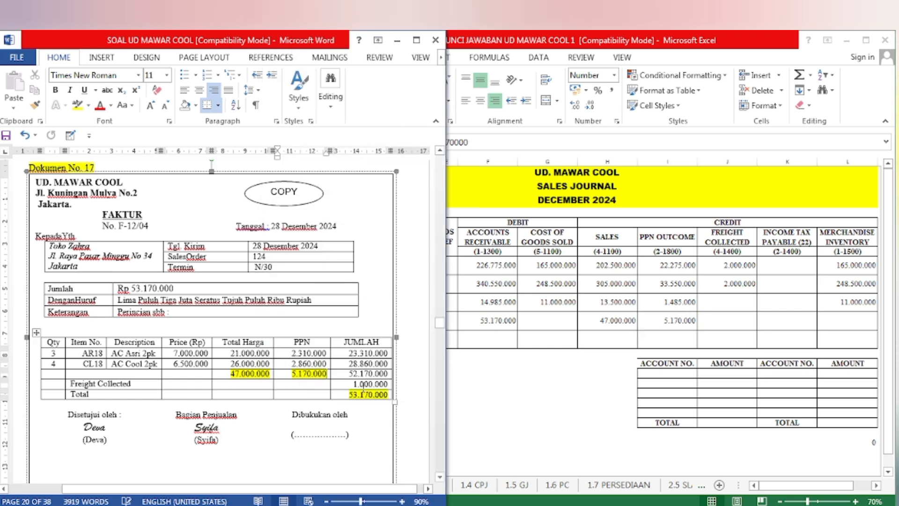
drag(354, 384, 396, 385)
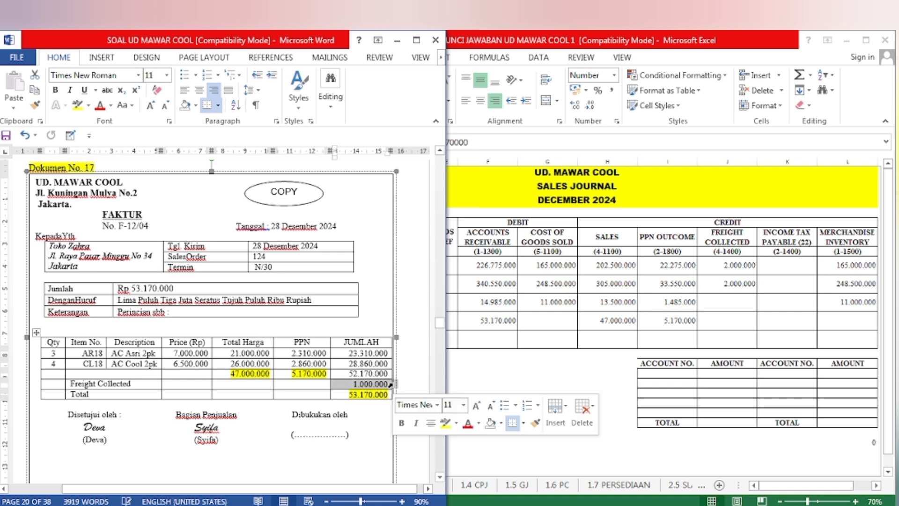
click(445, 425)
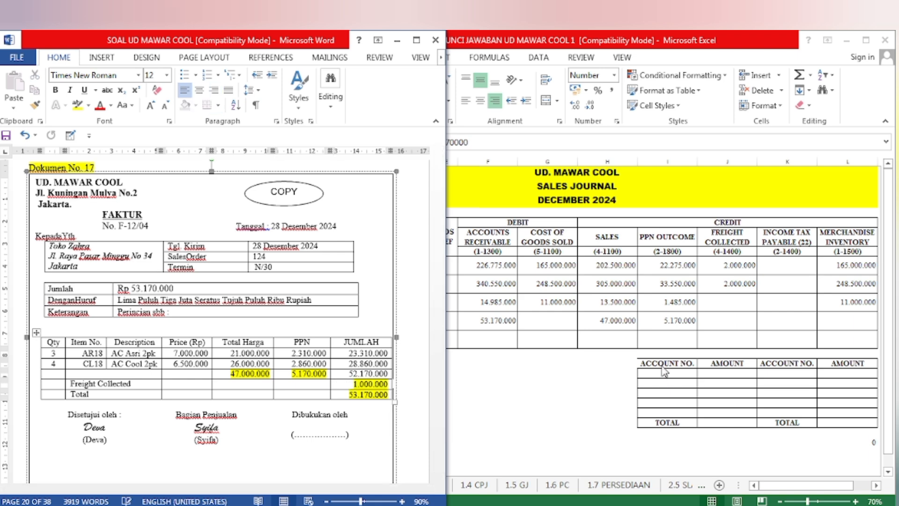
Apply the black font colour to Freight Collected cell J11 of the sales journal in Excel
click(608, 370)
click(732, 310)
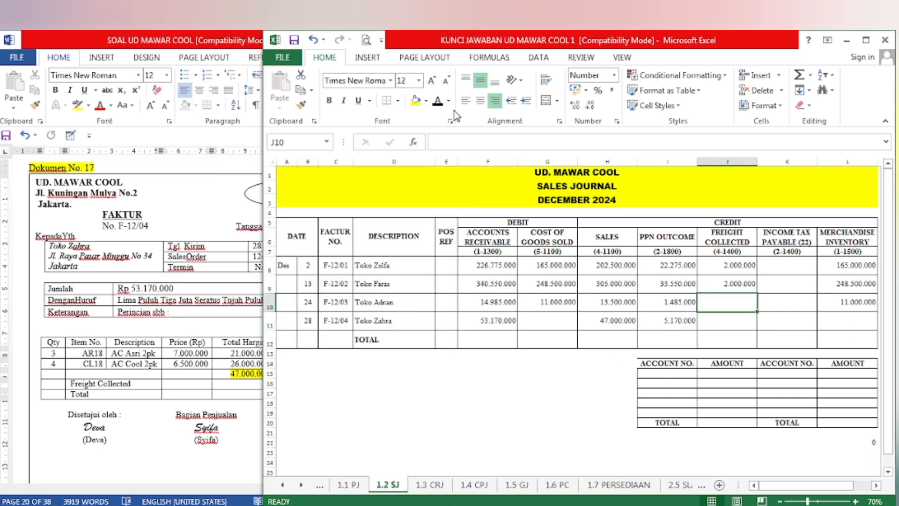
click(744, 323)
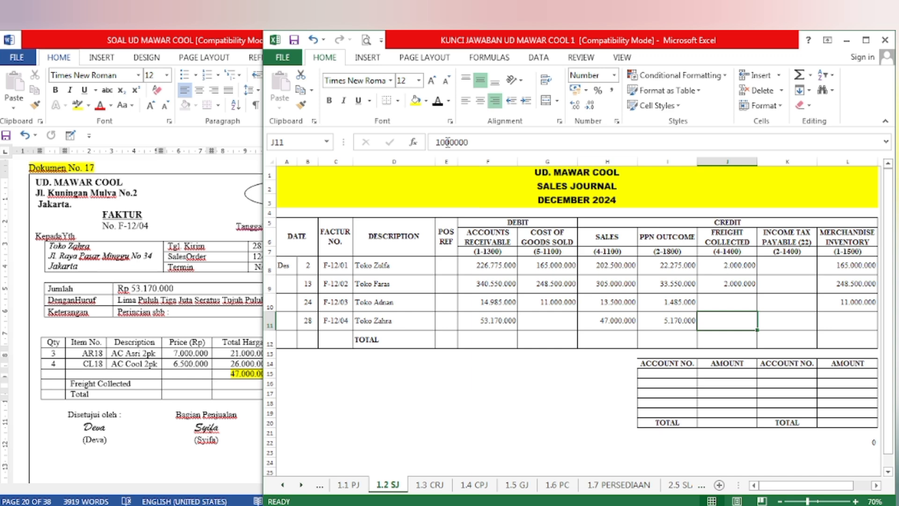
click(438, 102)
On the 1.7 PERSEDIAAN sheet, fill cells B19:D19 and J19 of invoice F-12/04 yellow in the AC Asri 2PK inventory card
click(618, 486)
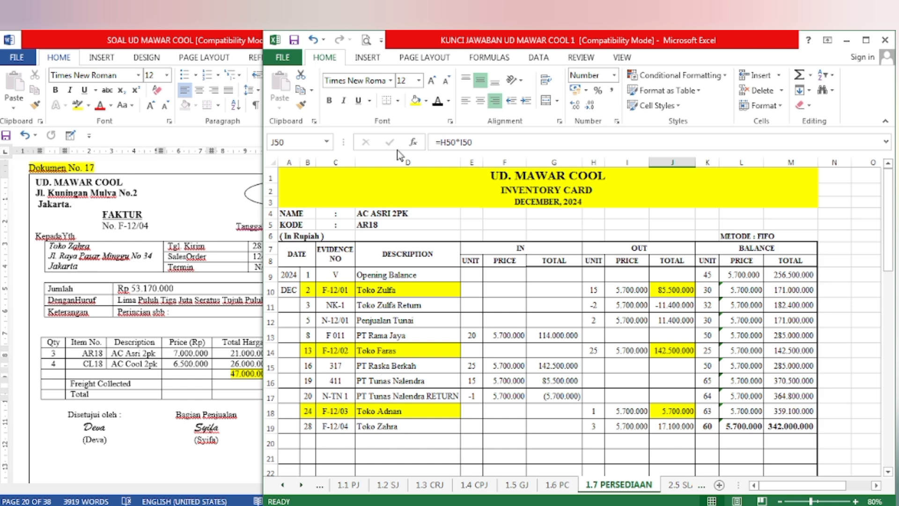
drag(309, 433, 386, 427)
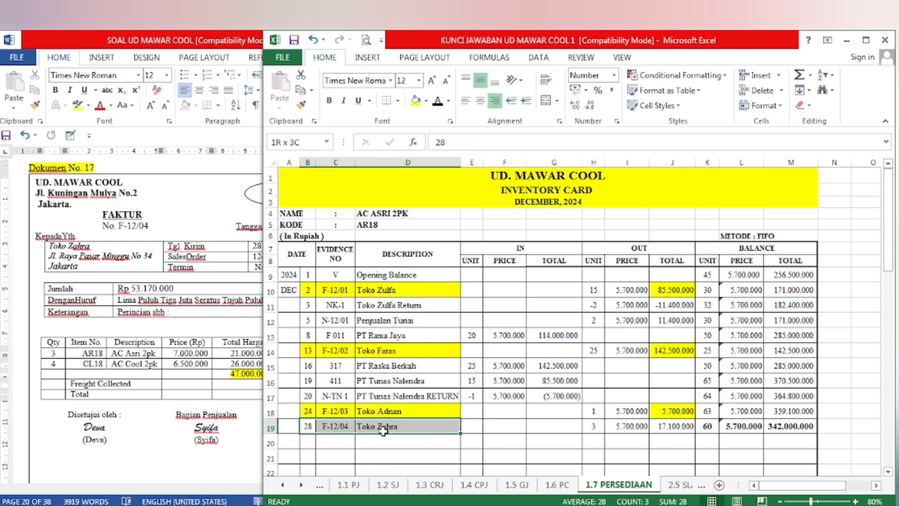
click(415, 100)
click(687, 430)
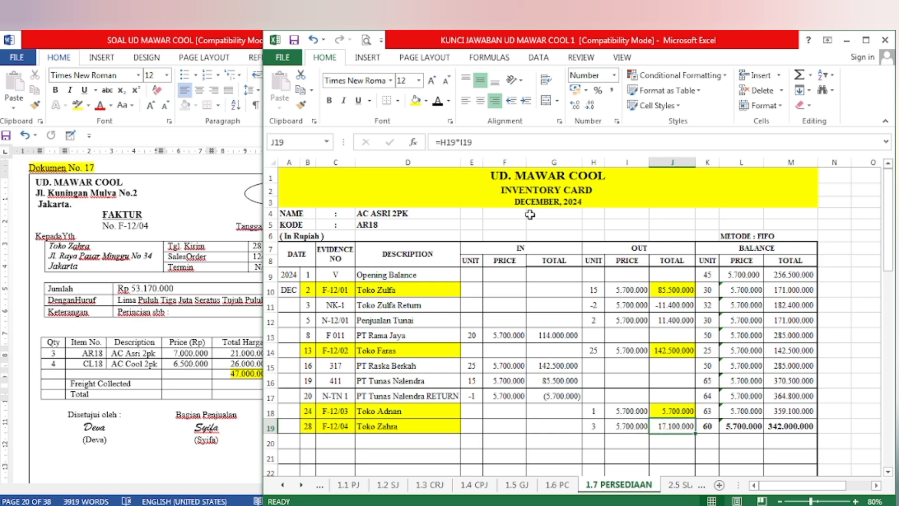
click(415, 100)
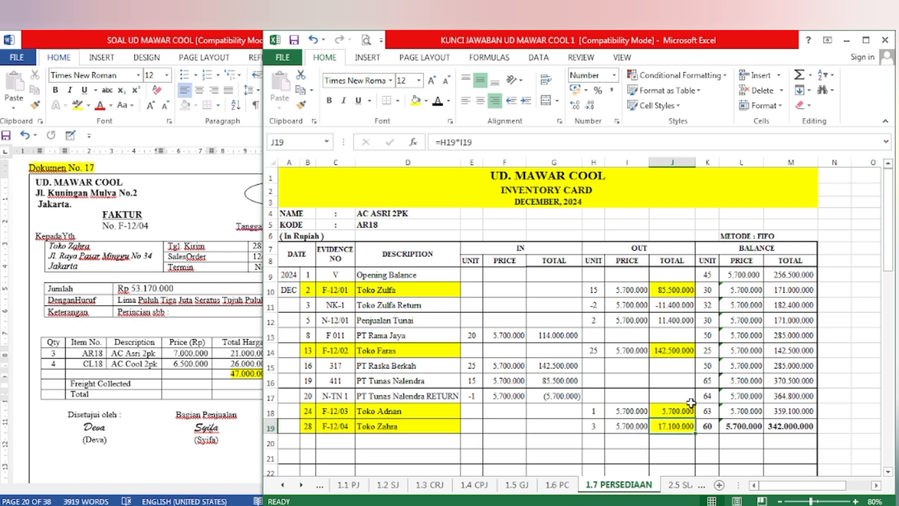
Fill cells B51:D51 and the out total J51 of invoice F-12/04 yellow in the AC Cool 2PK inventory card
scroll(691, 402, down, 11)
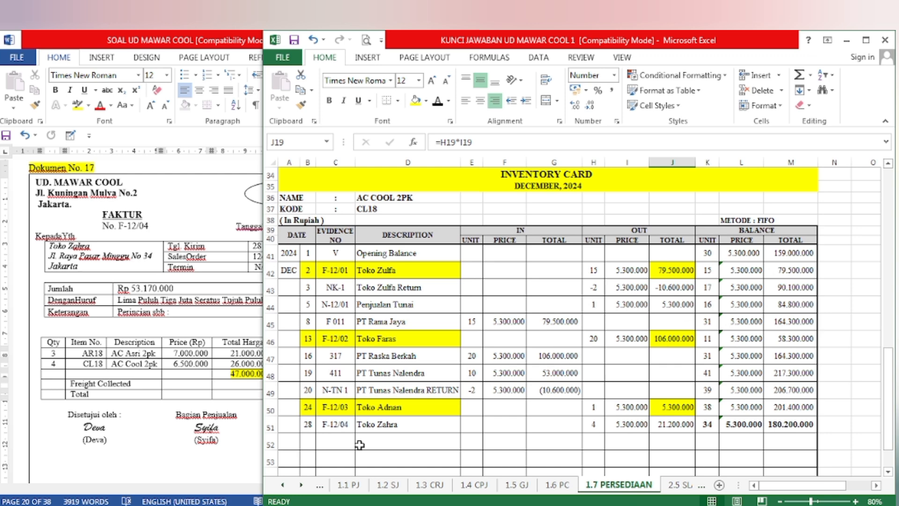
scroll(372, 224, up, 1)
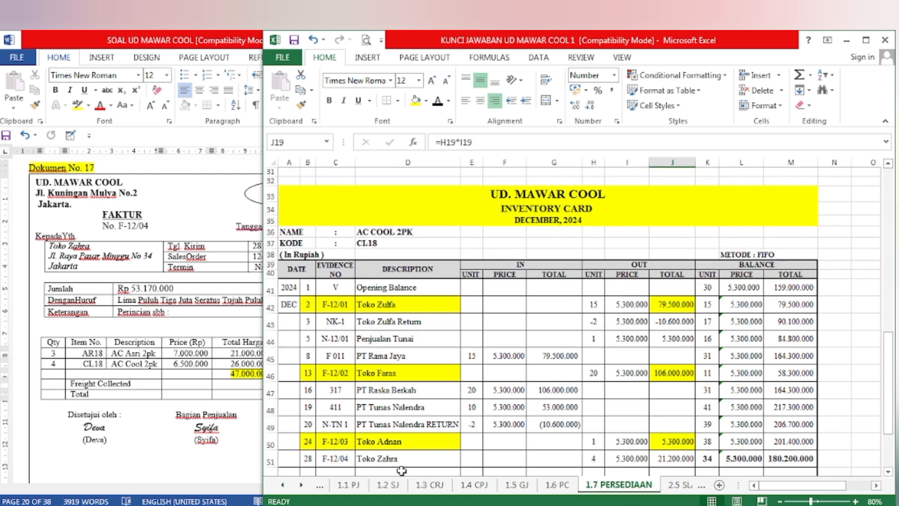
drag(314, 460, 422, 459)
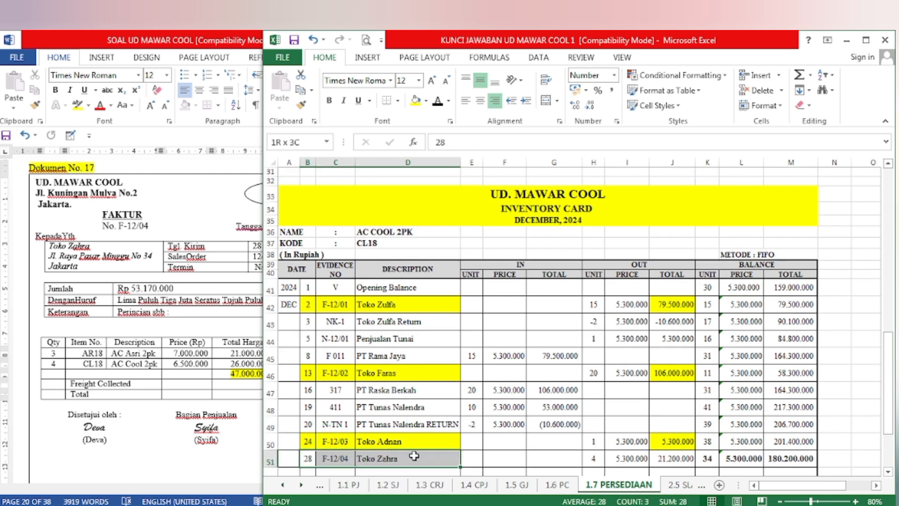
click(414, 101)
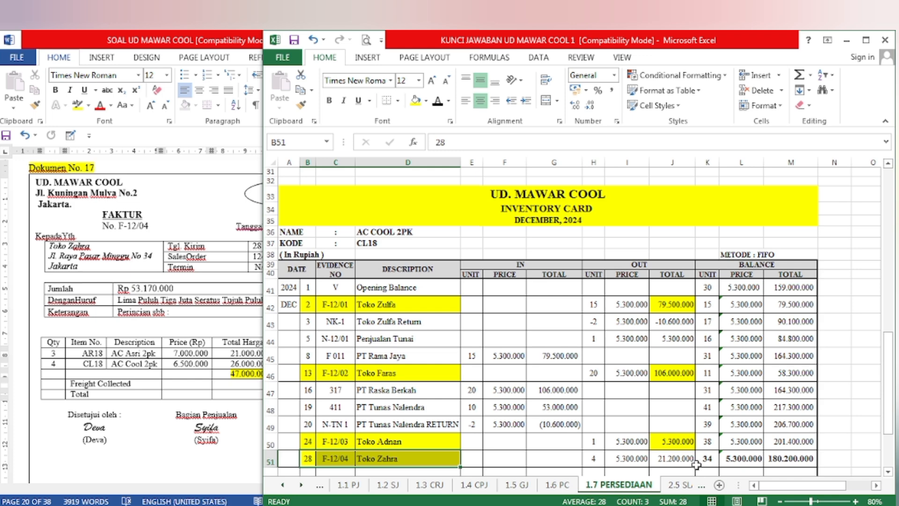
click(682, 458)
click(414, 101)
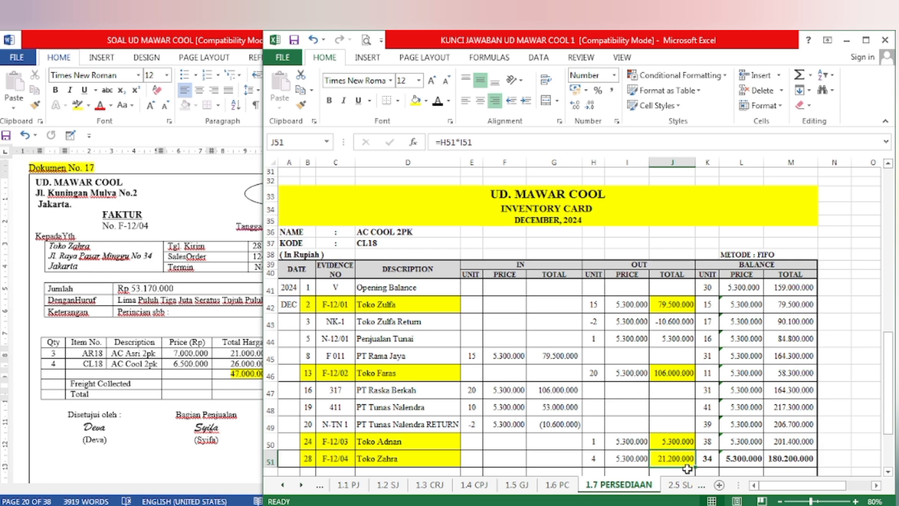
scroll(679, 441, up, 10)
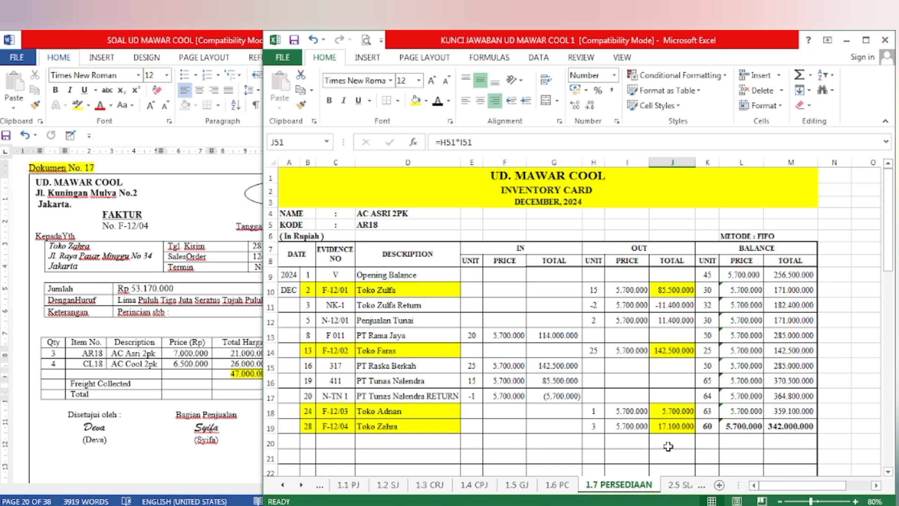
On the 1.2 SJ sheet, show 38300000 in black in Cost of Goods Sold cell G11 and Merchandise Inventory cell L11
click(388, 485)
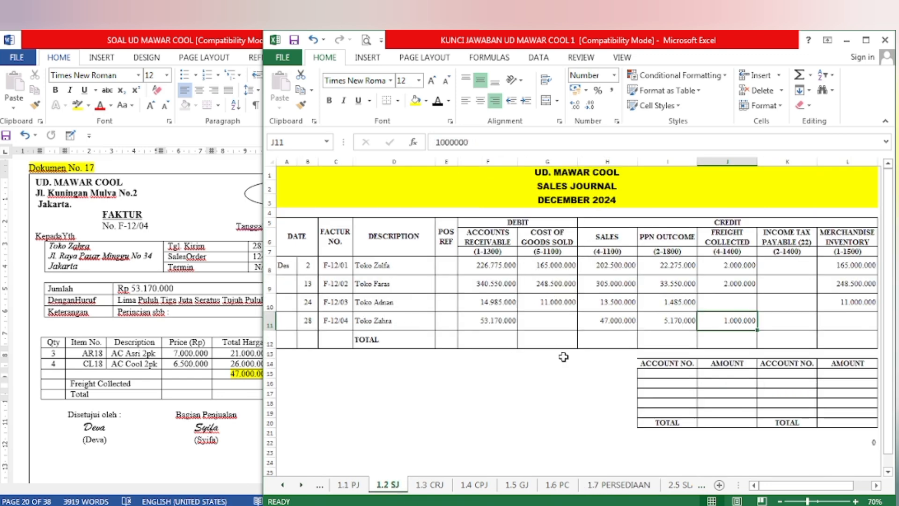
click(537, 318)
text(38300000)
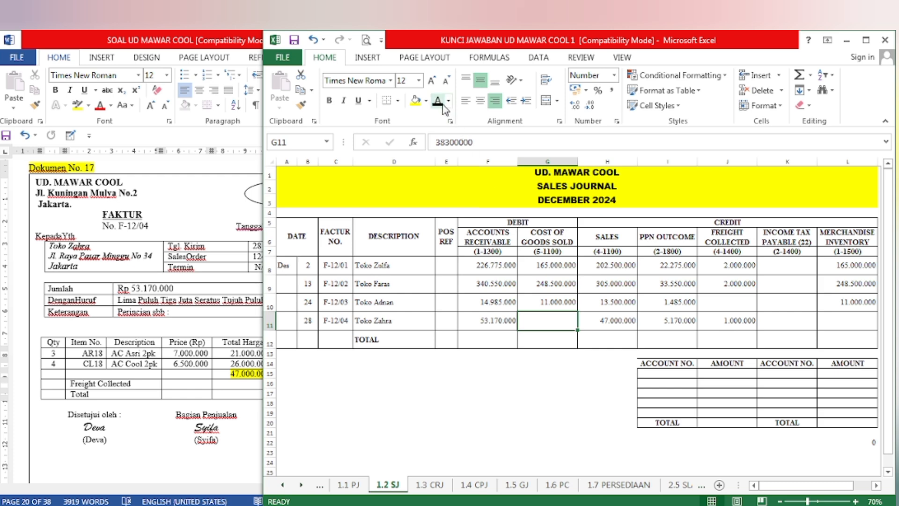
key(ctrl+Return)
click(854, 318)
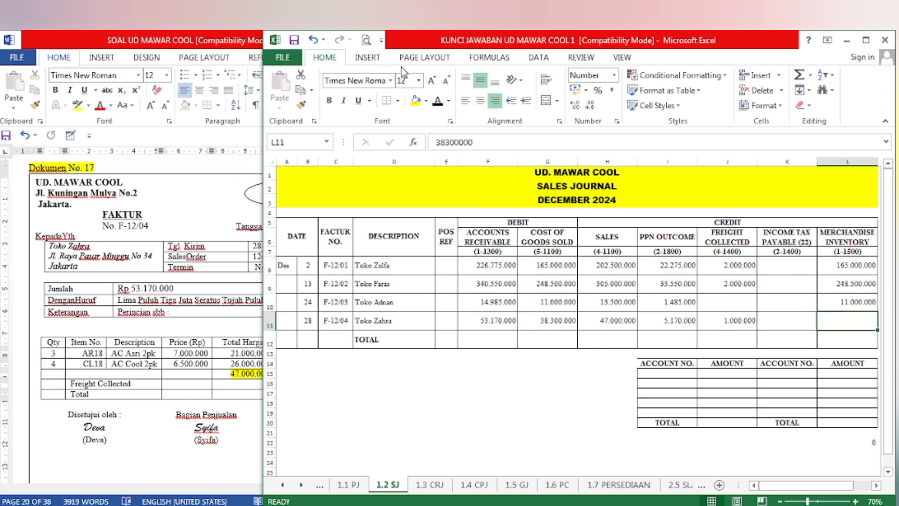
text(38300000)
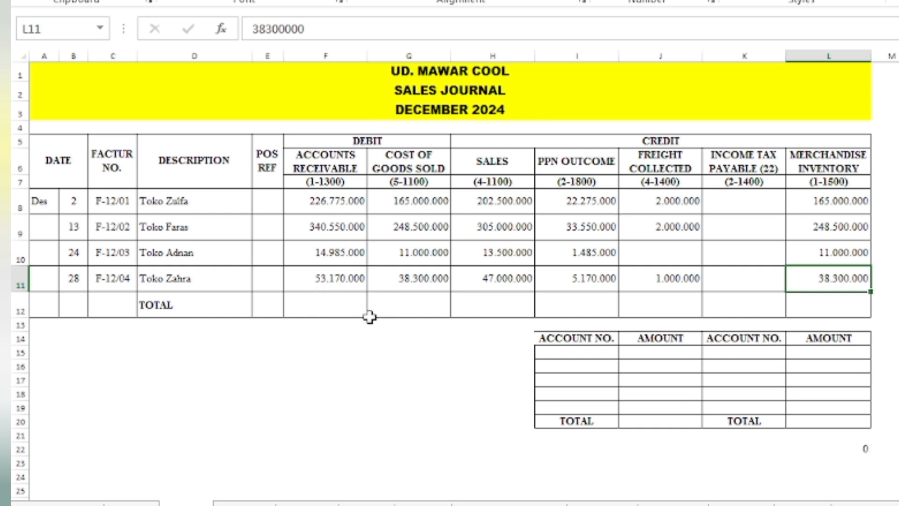
Apply the black font colour to the column totals F12:L12 in the TOTAL row of the sales journal
click(338, 310)
drag(346, 310, 822, 305)
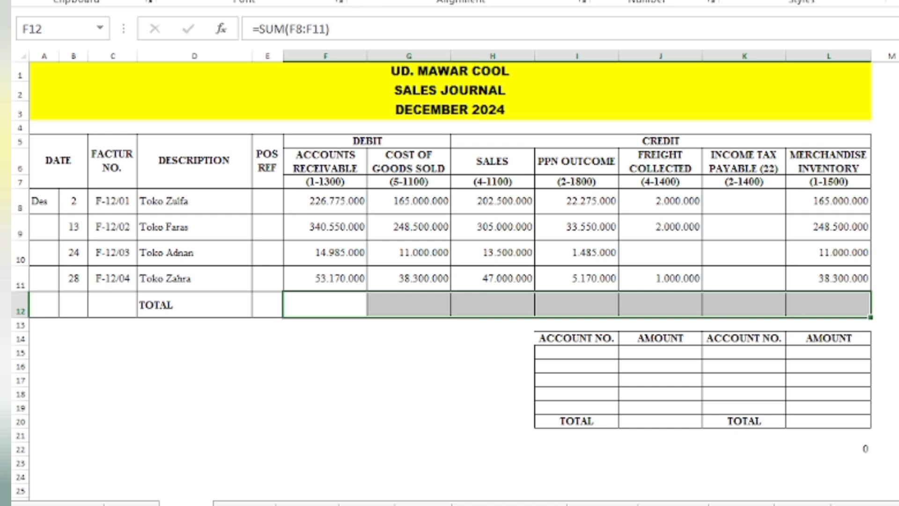
click(317, 0)
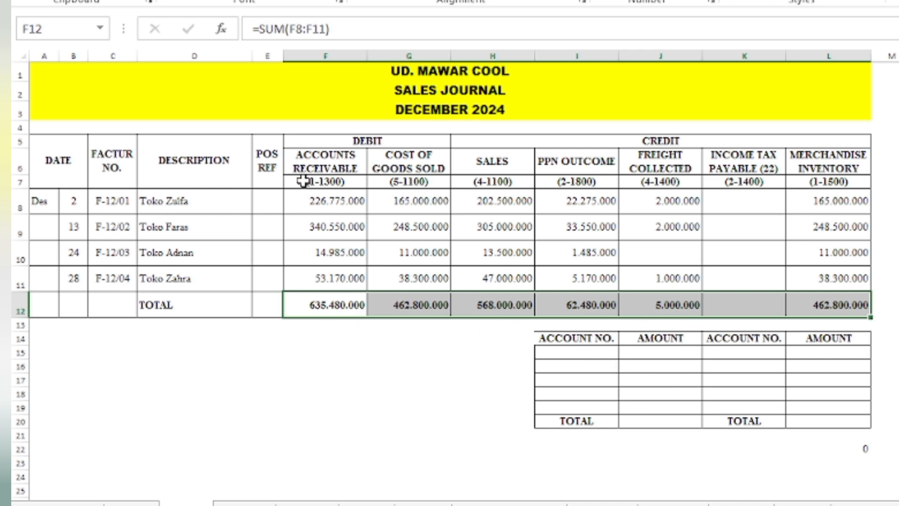
Fill debit account numbers F7:G7 yellow and show 1-1300 and 5-1100 in black in recap cells I15:I16
drag(304, 181, 442, 180)
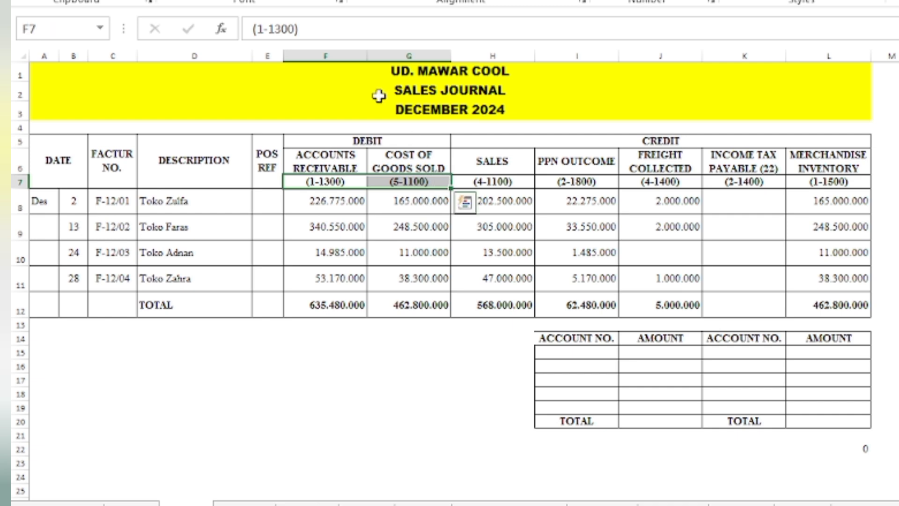
click(285, 0)
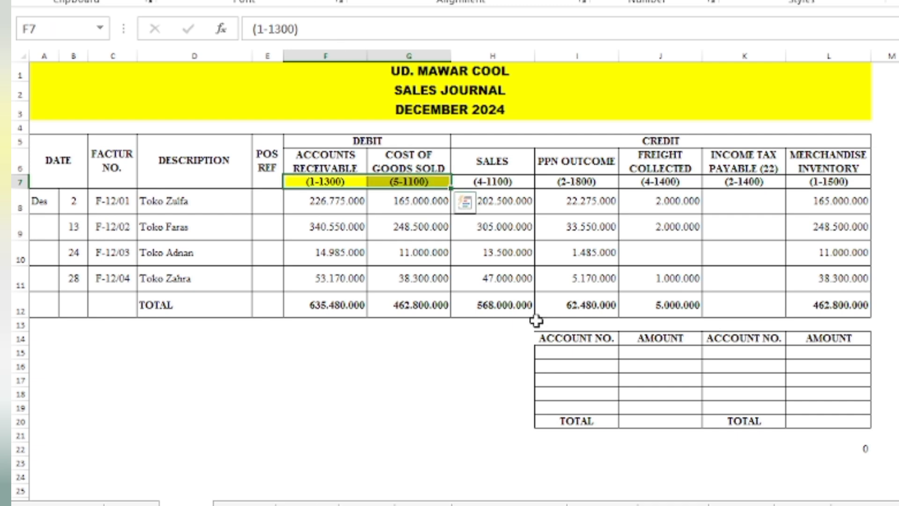
drag(594, 352, 585, 366)
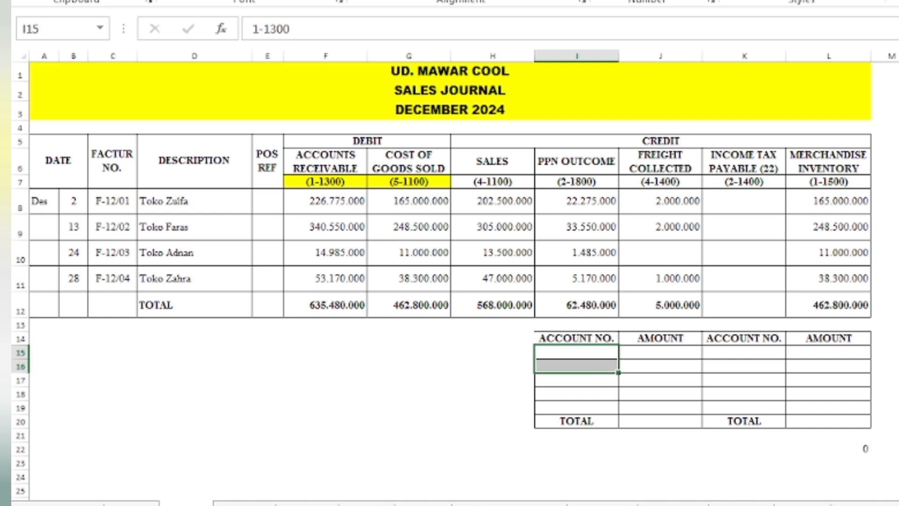
click(318, 0)
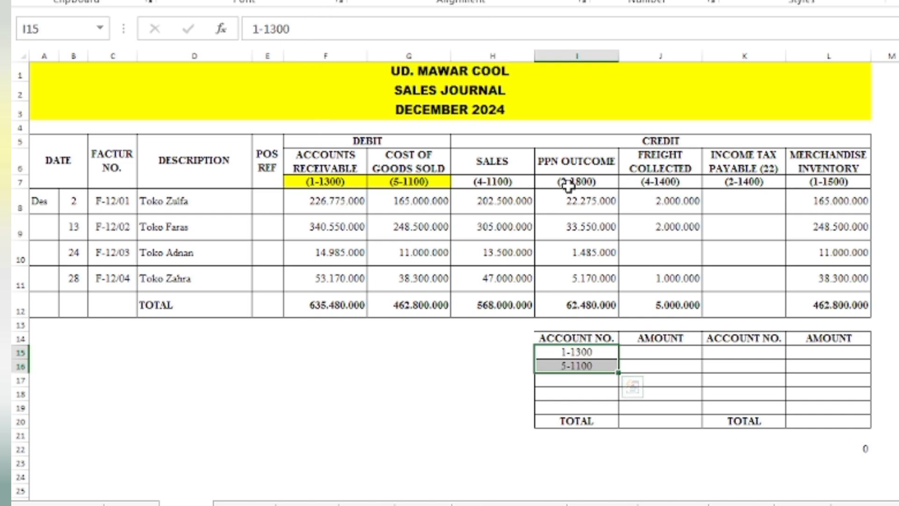
Fill credit account numbers H7:L7 yellow and show 1-1500, 2-1800, 4-1100 and 4-1400 in black in recap cells K15:K18
drag(496, 181, 813, 182)
click(283, 0)
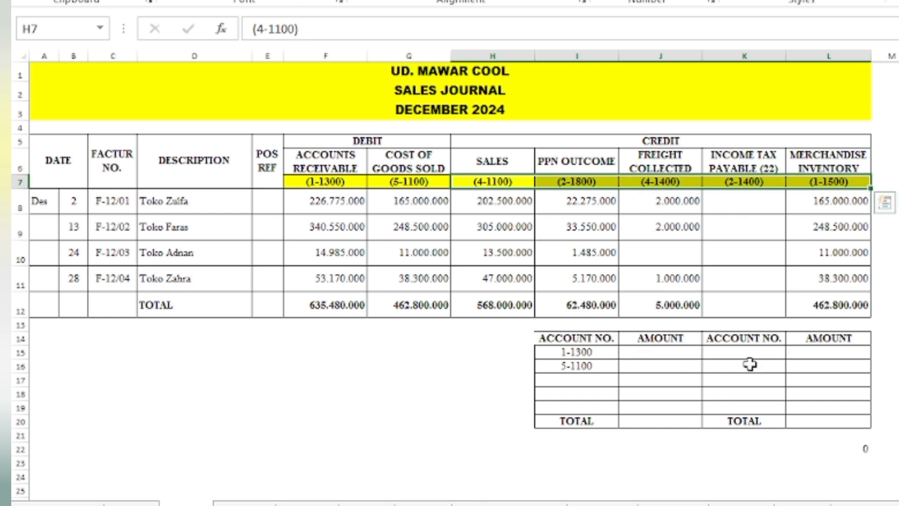
drag(752, 351, 752, 394)
key(ctrl+v)
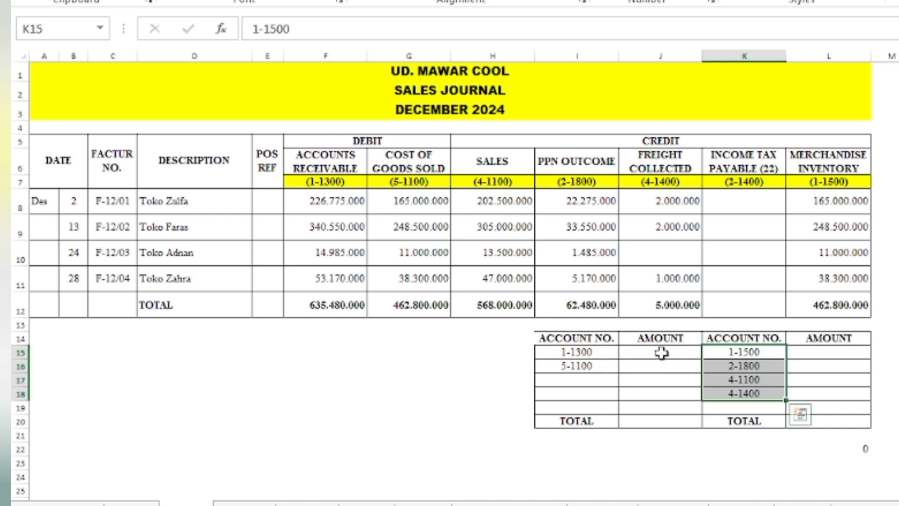
Apply the black font colour to the debit recap amounts J15:J16 and fill the credit totals H12:J12 and L12 yellow
drag(662, 351, 649, 363)
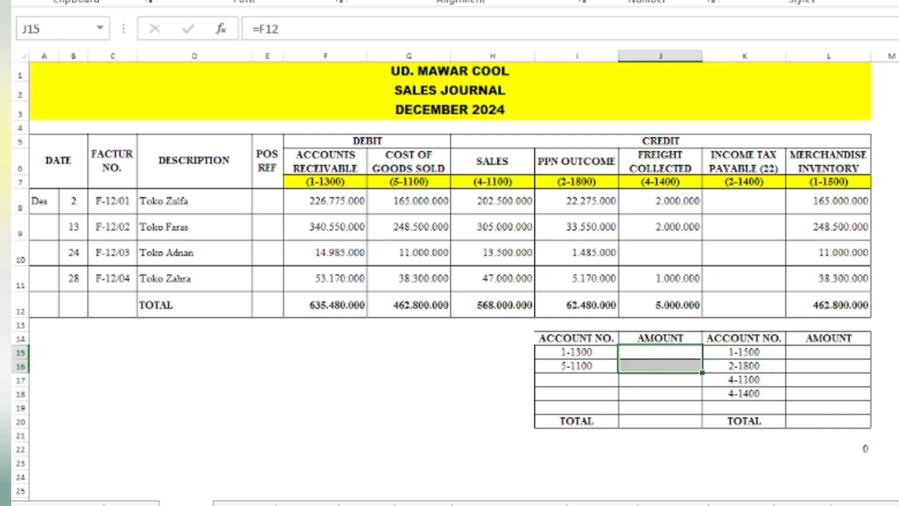
click(671, 394)
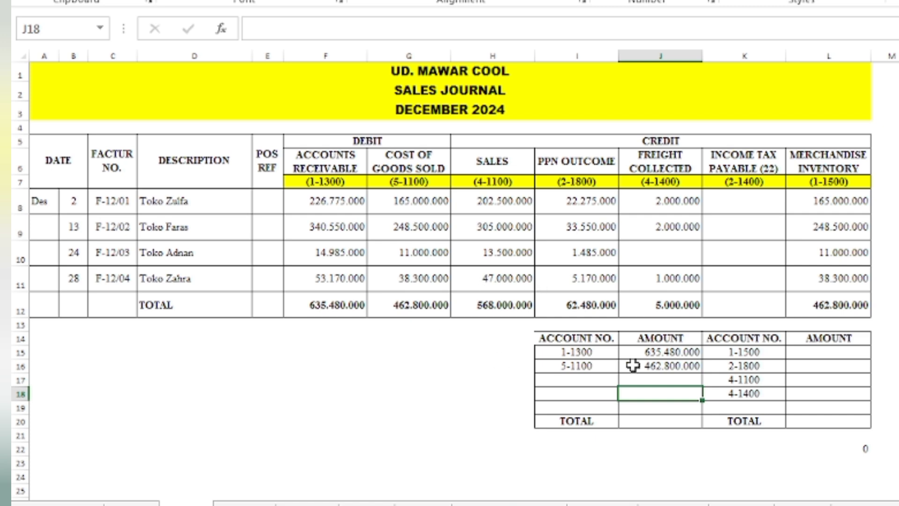
drag(500, 305, 679, 304)
click(268, 1)
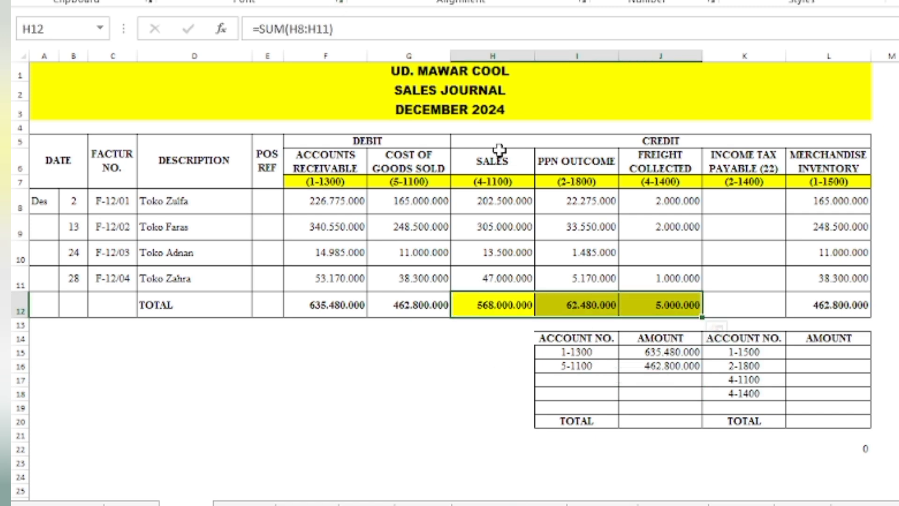
click(854, 303)
click(313, 5)
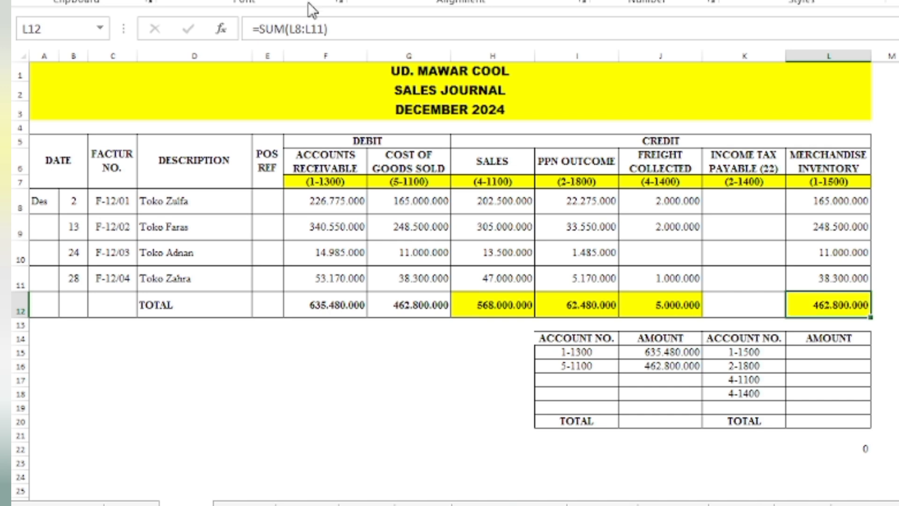
Apply the black font colour to the credit recap amounts L15:L18 and to the recap totals J20 and L20
drag(820, 358, 822, 391)
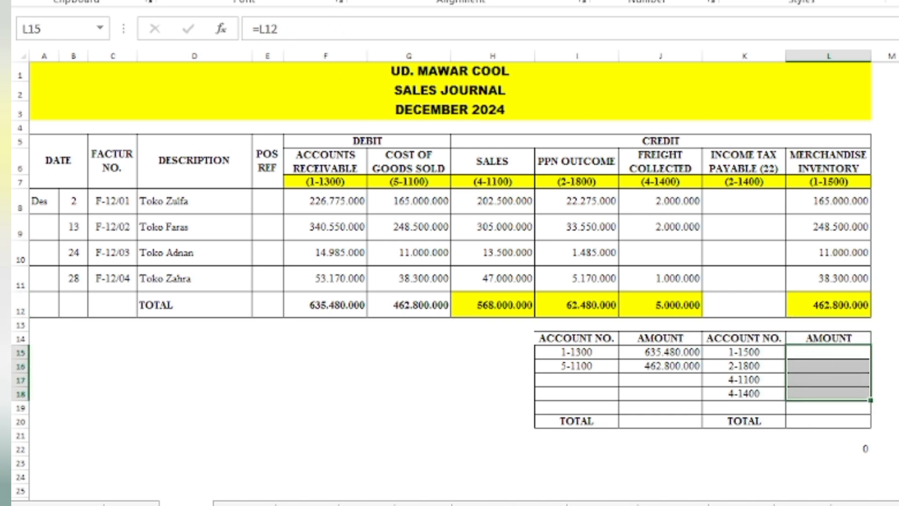
click(315, 1)
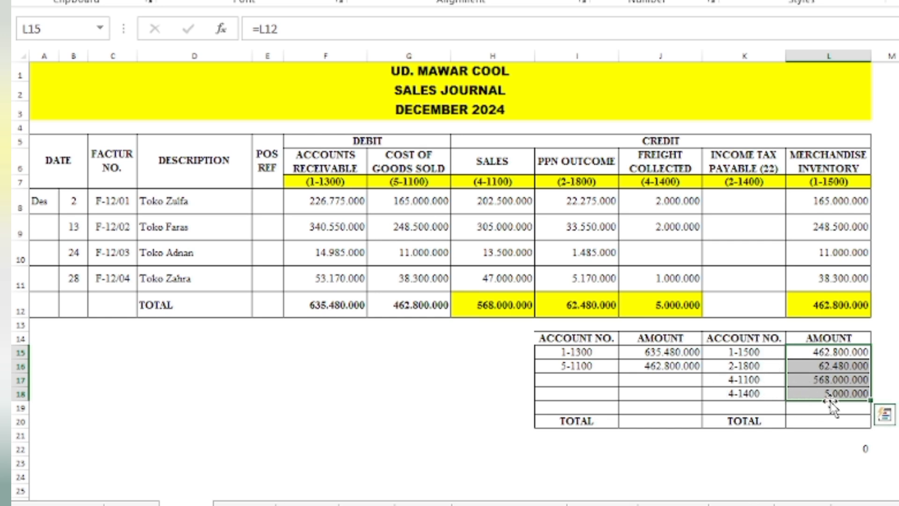
click(660, 424)
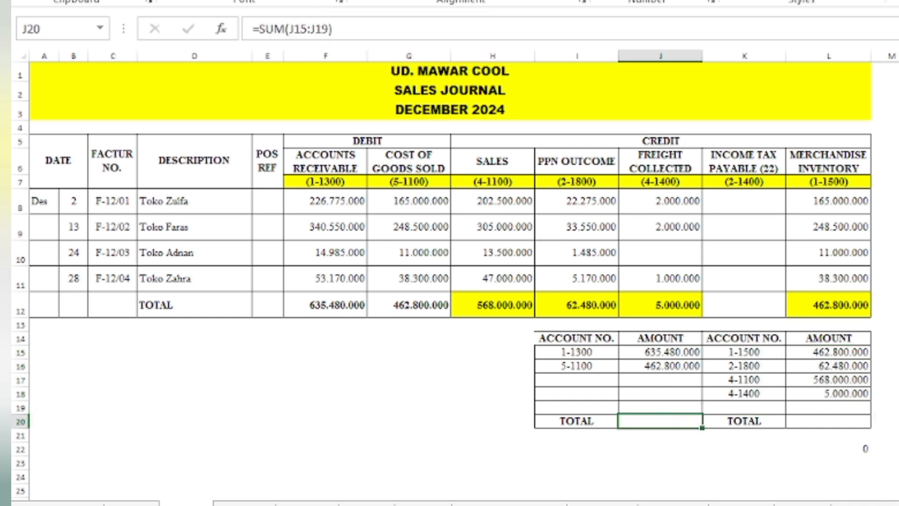
click(847, 422)
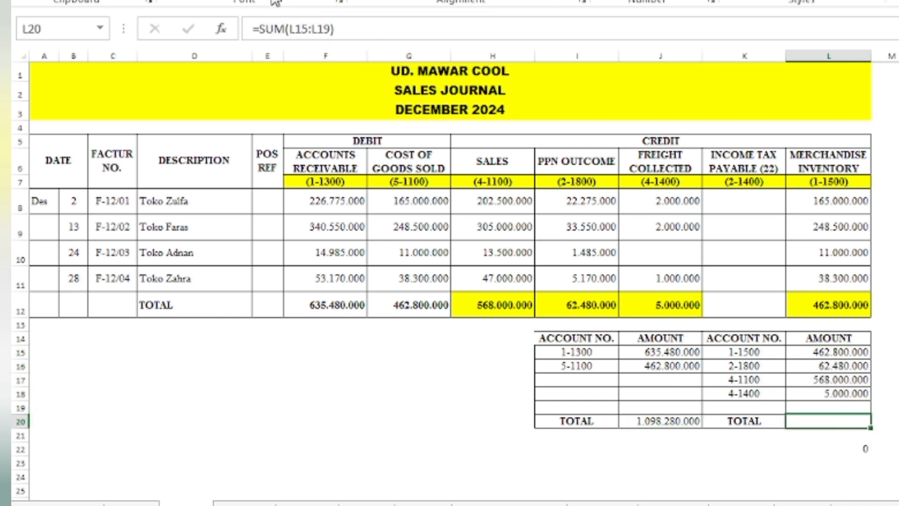